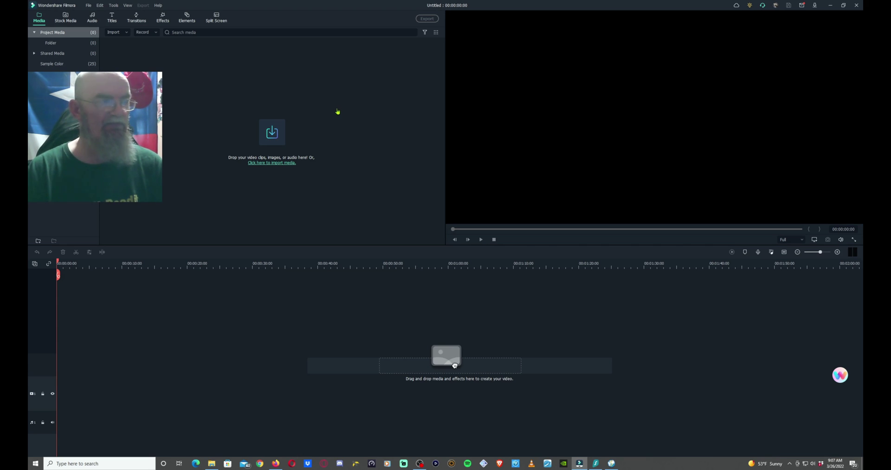
click(101, 6)
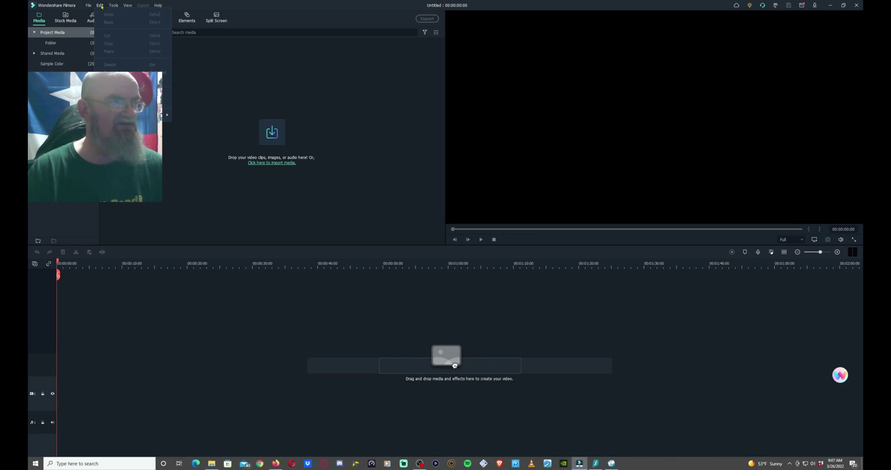
mouse_move(86, 6)
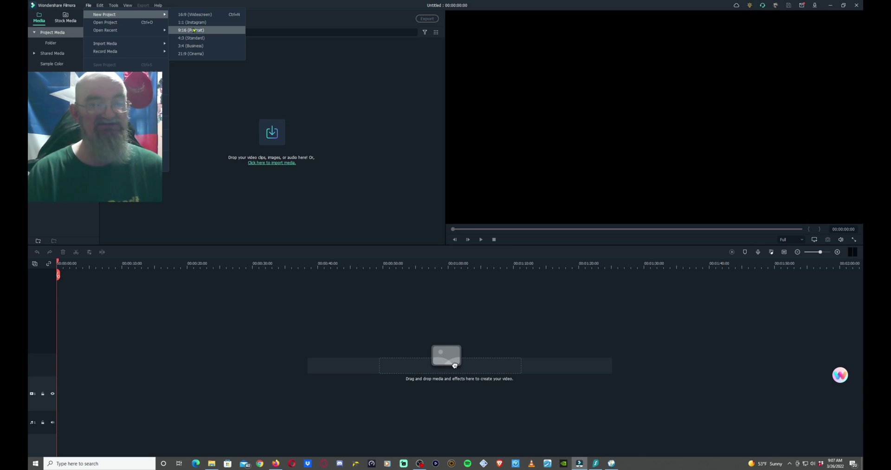
click(298, 5)
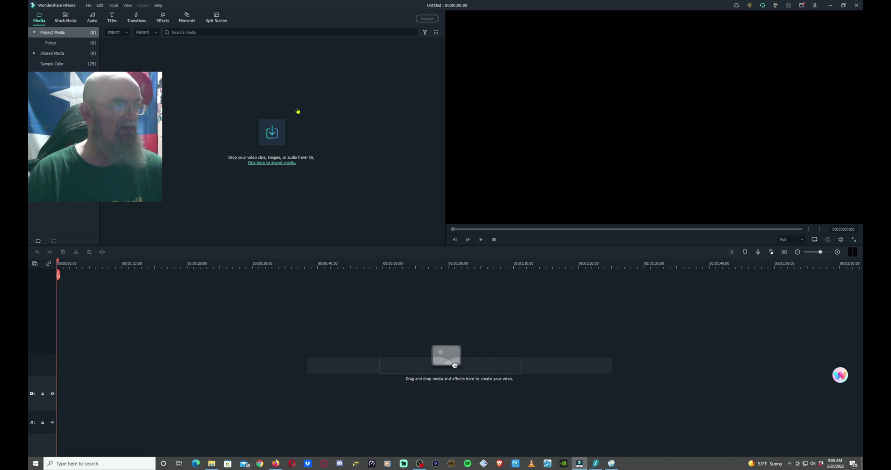
Set the project's resolution to 4096 x 2160 (DCI 4k) and its frame rate to 60 fps
click(88, 6)
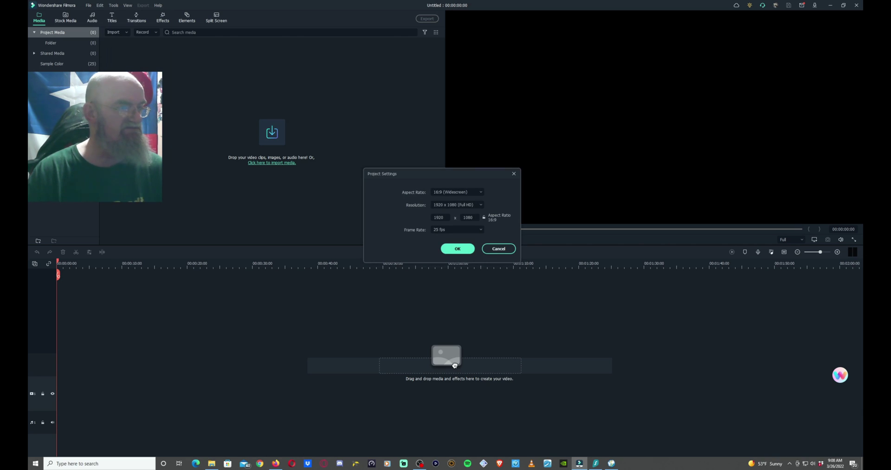
click(482, 206)
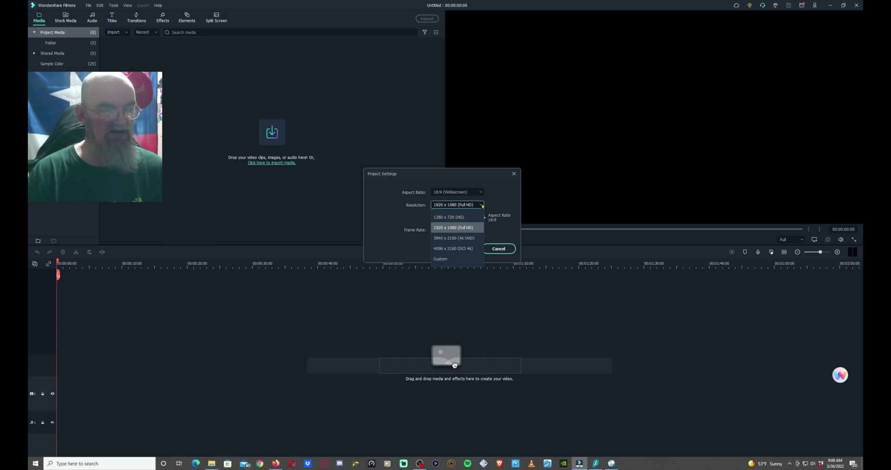
click(469, 249)
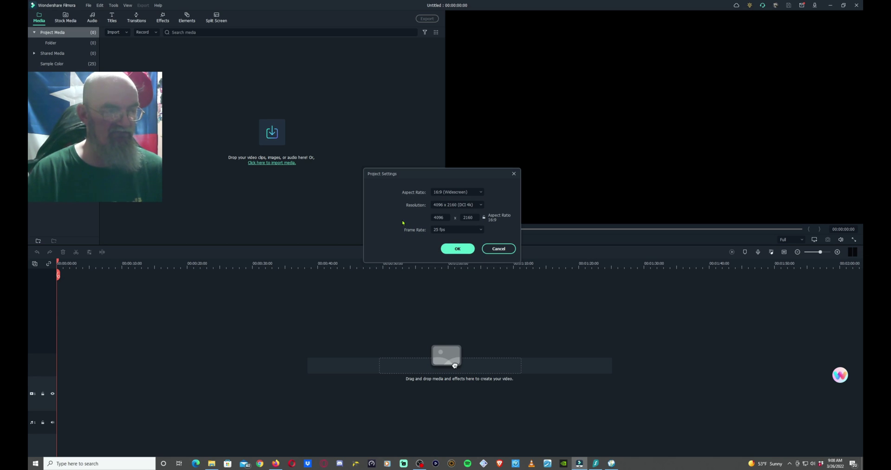
click(482, 230)
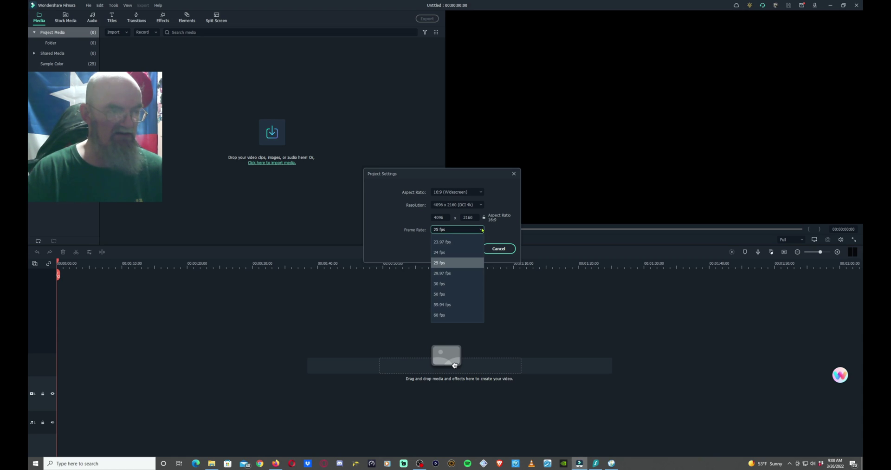
click(454, 314)
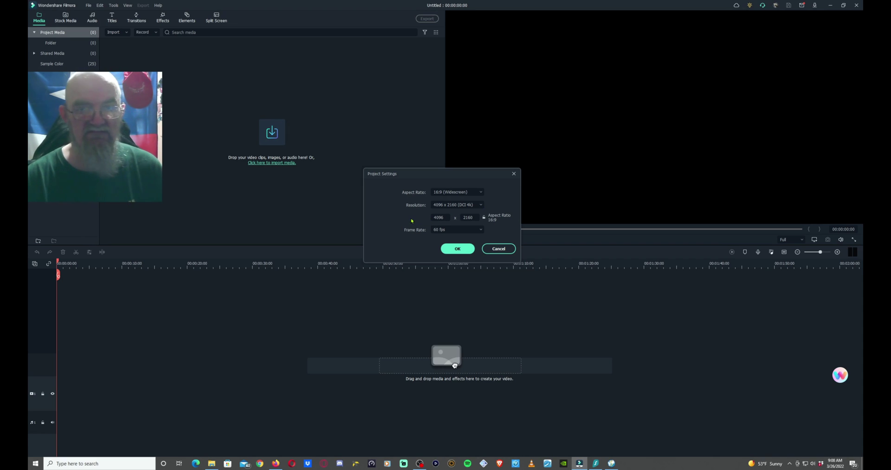
click(458, 250)
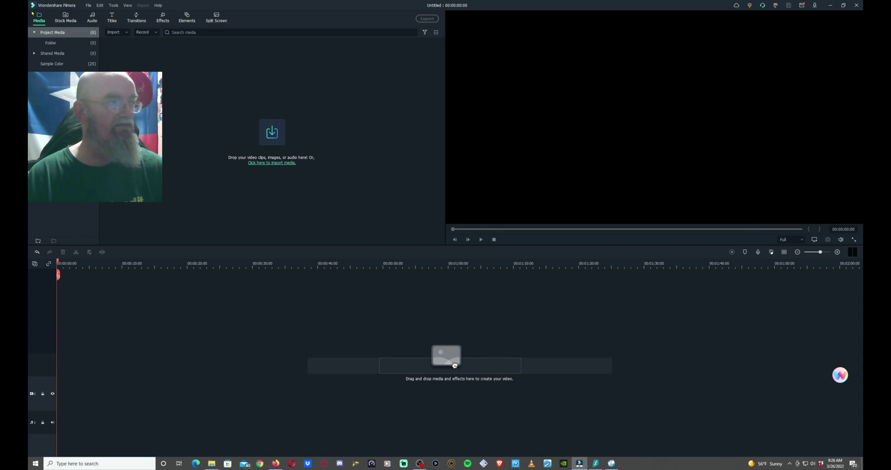
Import intro L_.mp4 and Outro L_.mp4 from the Intro Outro folder inside Wondershare Filmora 9 into the project media
click(127, 33)
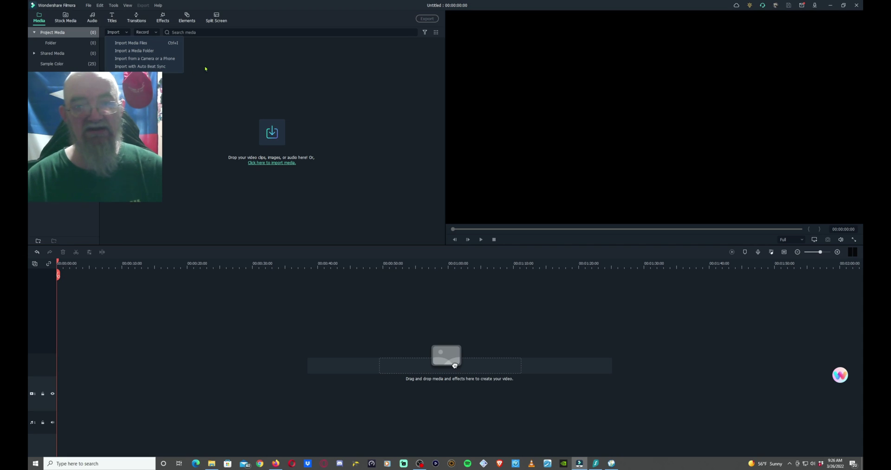
key(ctrl+i)
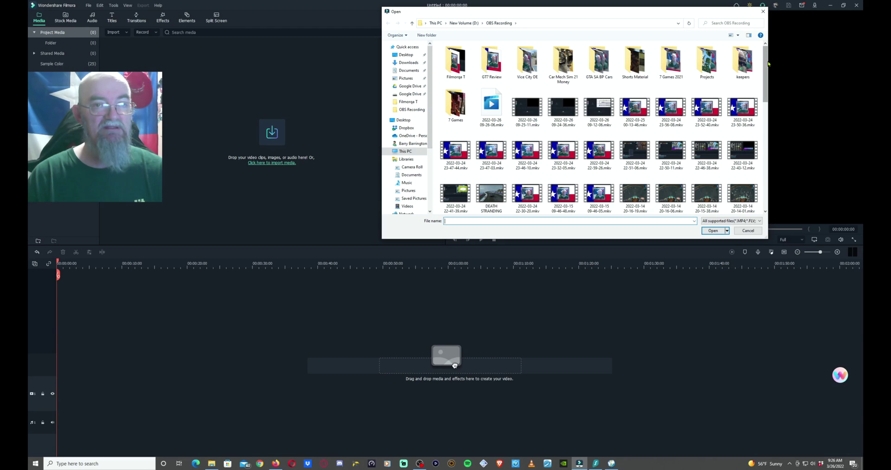
scroll(767, 65, down, 3)
scroll(763, 58, up, 3)
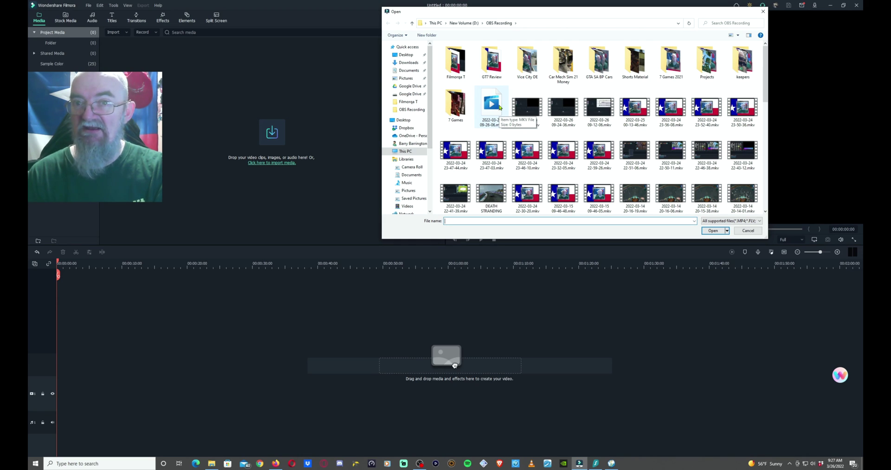
text(/)
key(Return)
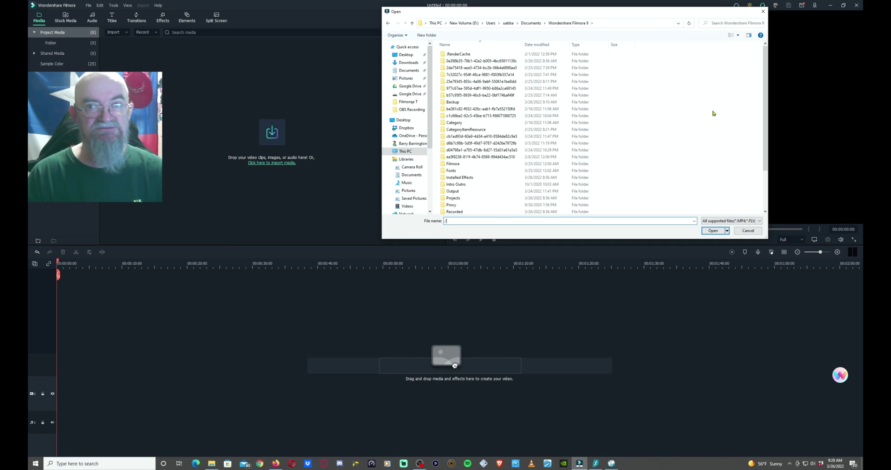
drag(766, 107, 767, 142)
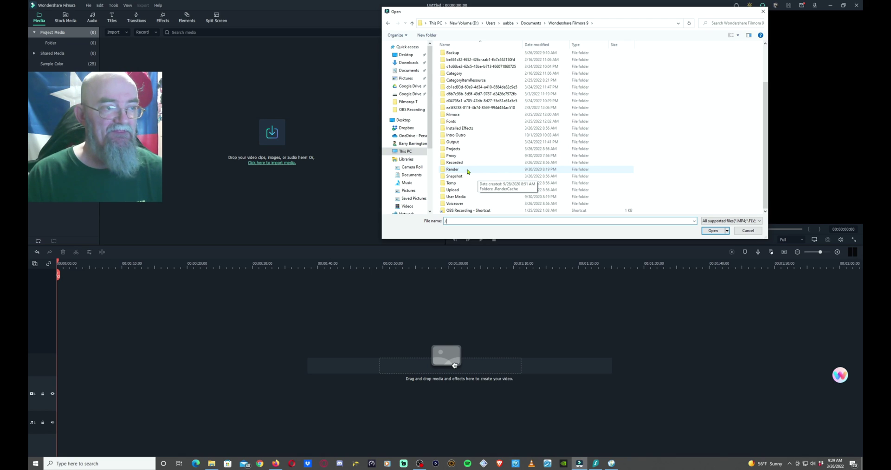
double_click(466, 136)
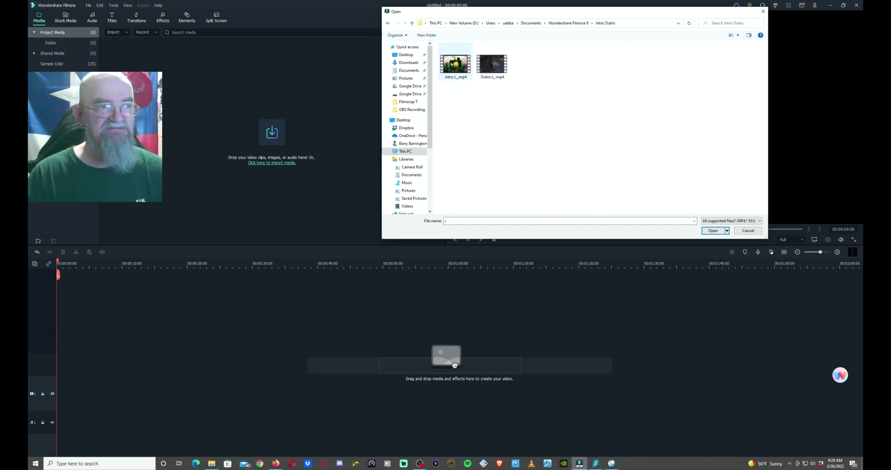
drag(589, 126, 209, 97)
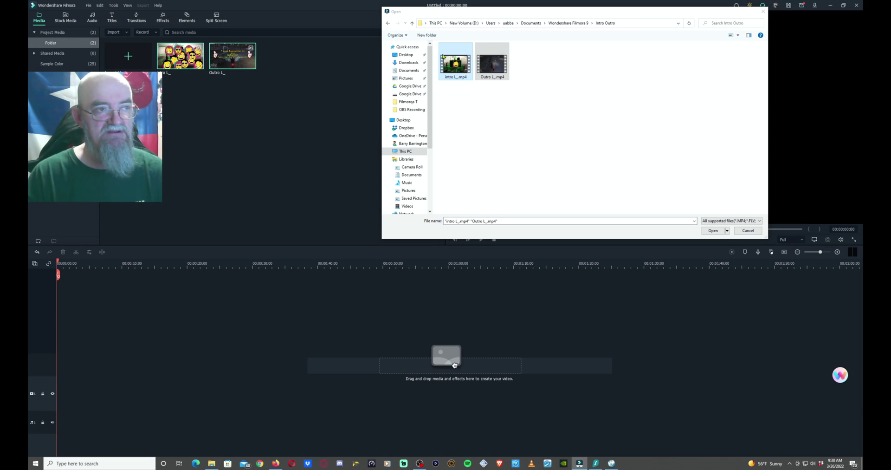
Import the four MKV recordings from the Filmorqa T subfolder of OBS Recording into the project media and close the file browser
click(575, 23)
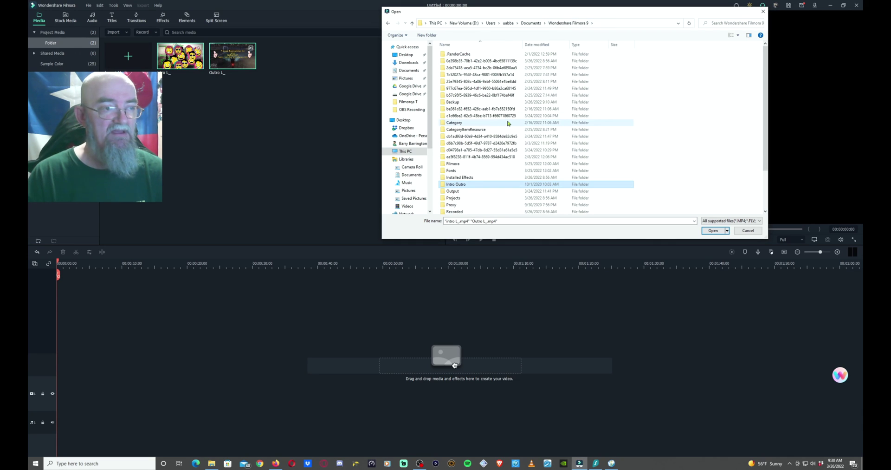
scroll(511, 117, down, 3)
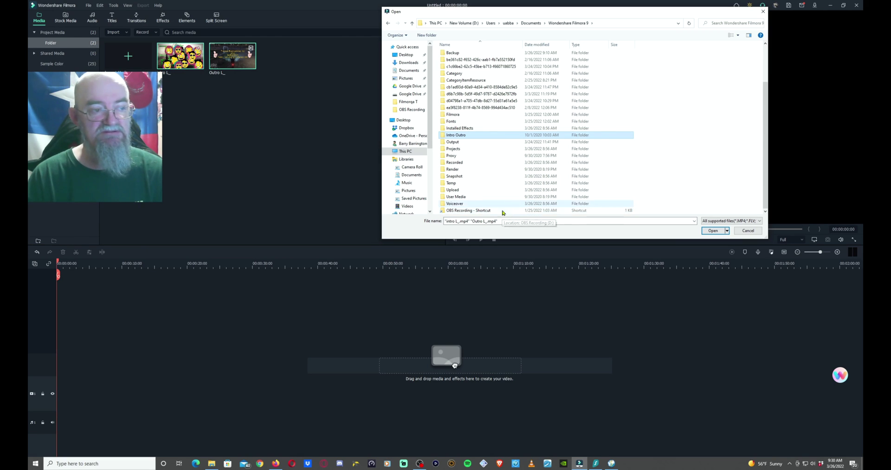
click(469, 211)
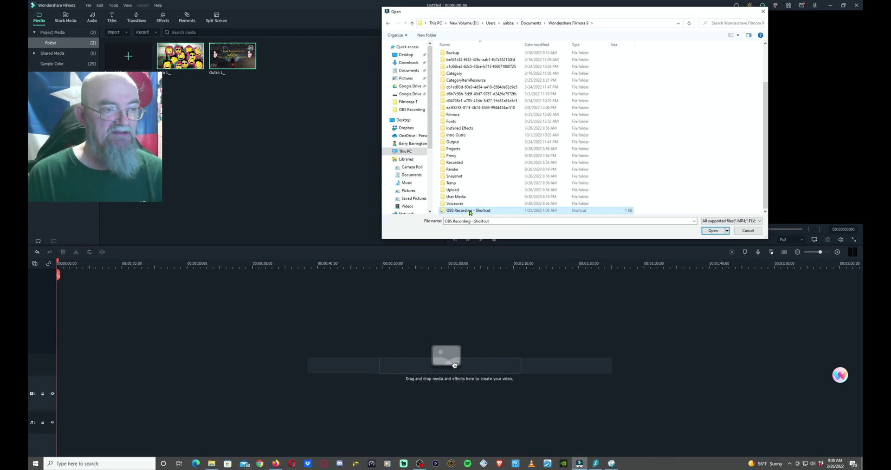
double_click(468, 210)
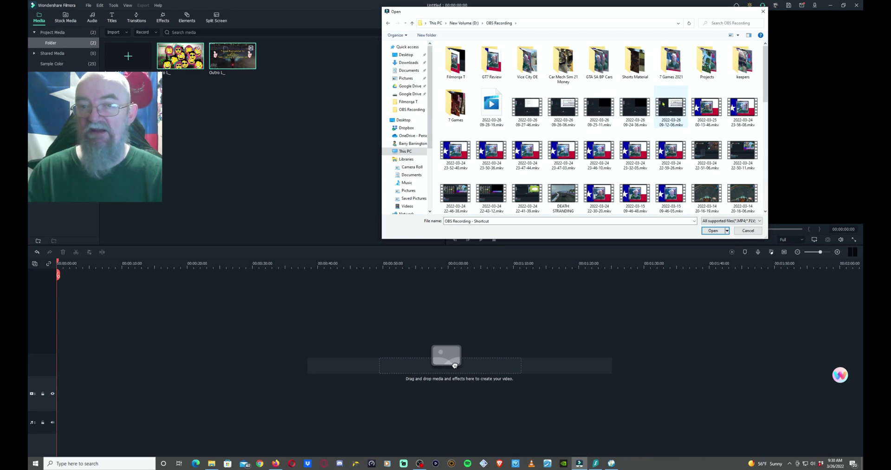
double_click(458, 63)
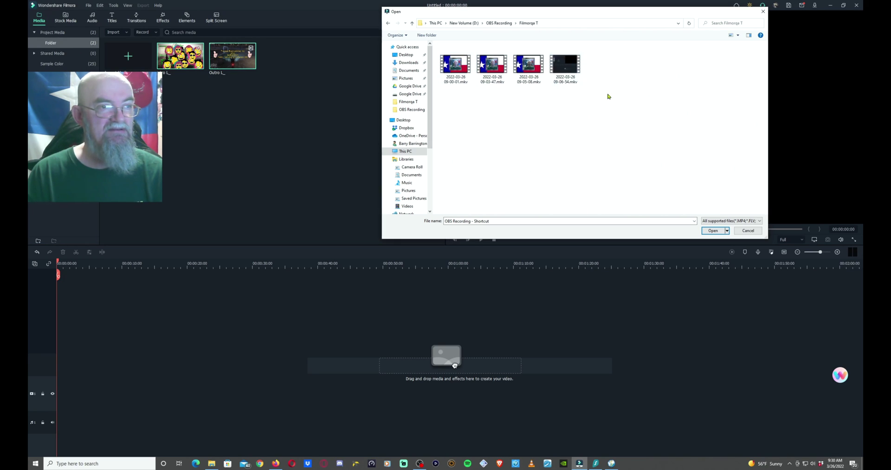
drag(609, 101, 200, 161)
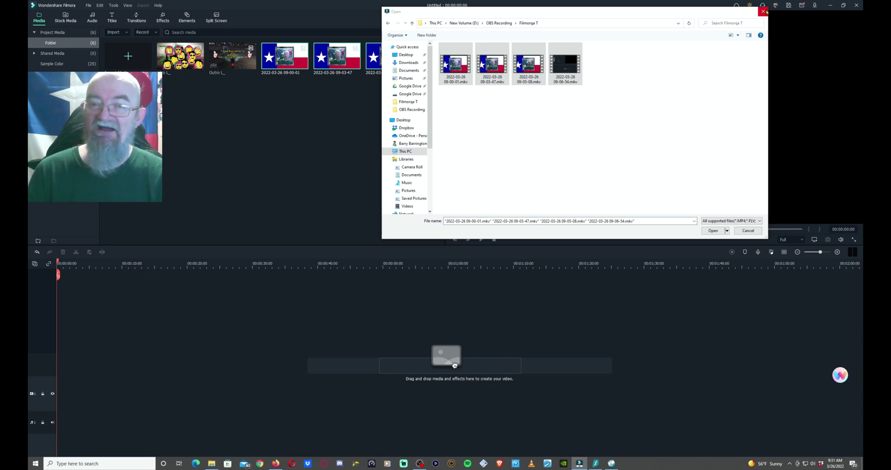
click(754, 231)
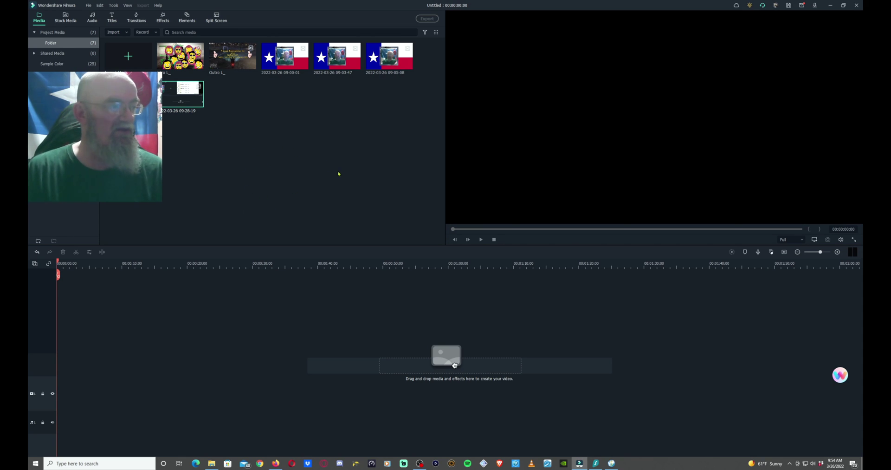
mouse_move(199, 64)
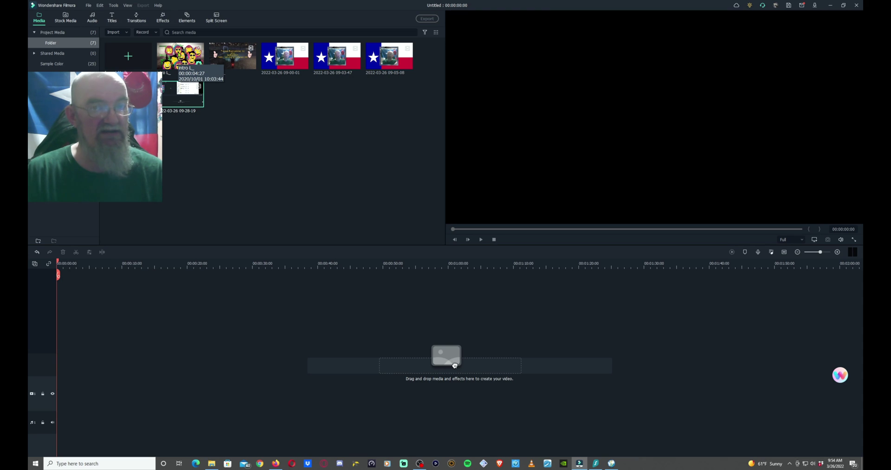
drag(455, 365, 57, 424)
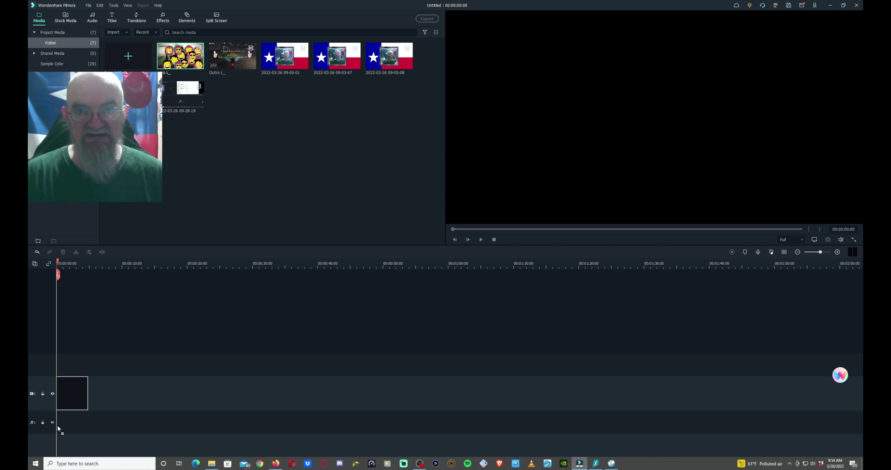
drag(58, 428, 59, 428)
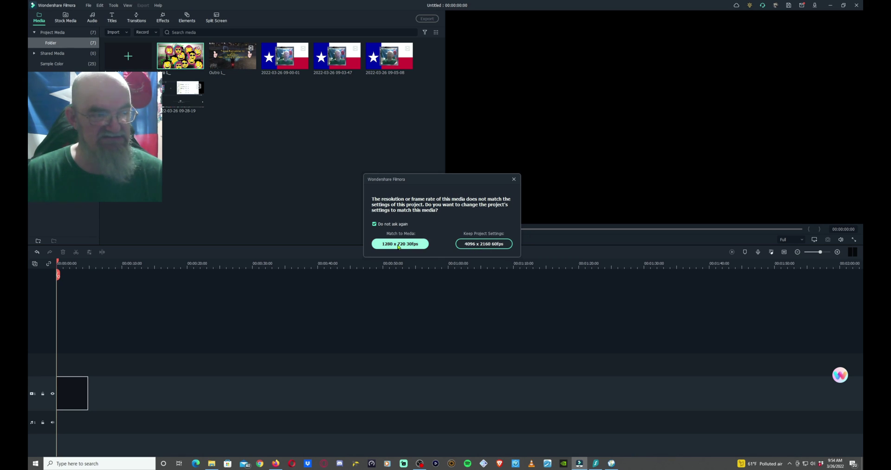
click(481, 245)
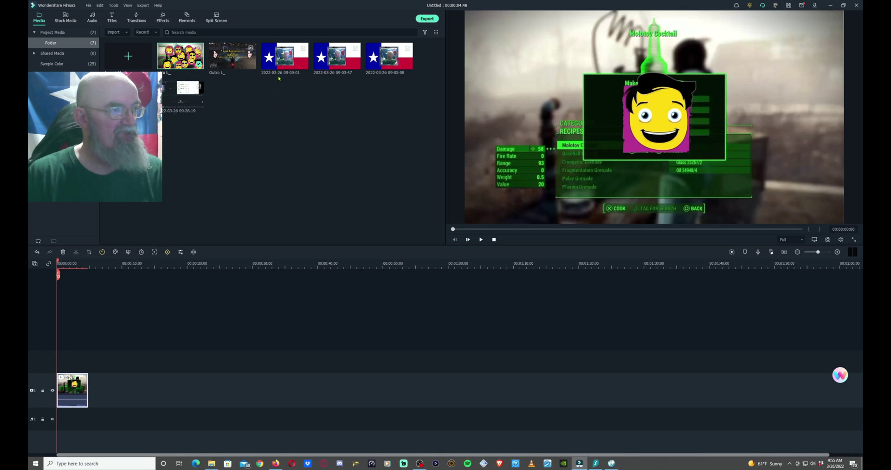
drag(283, 58, 93, 407)
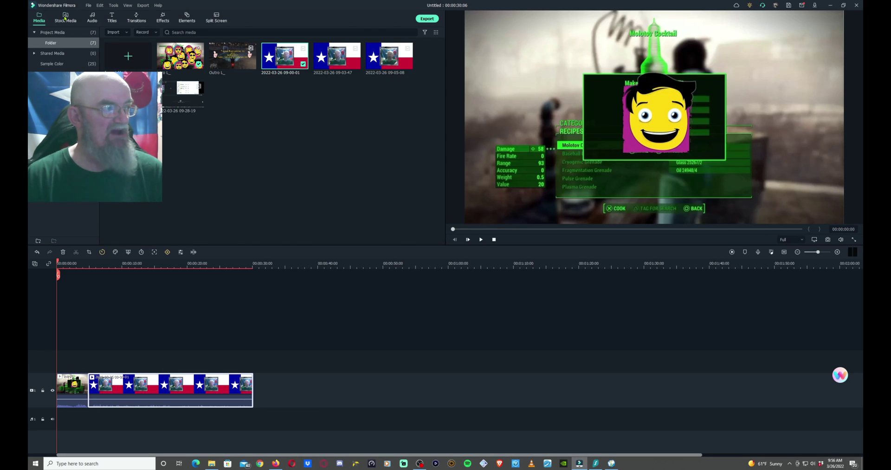
click(65, 18)
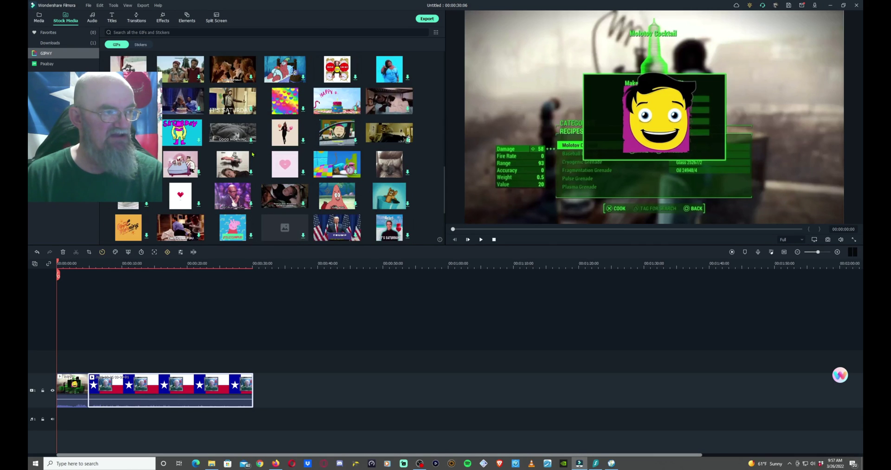
scroll(253, 154, up, 3)
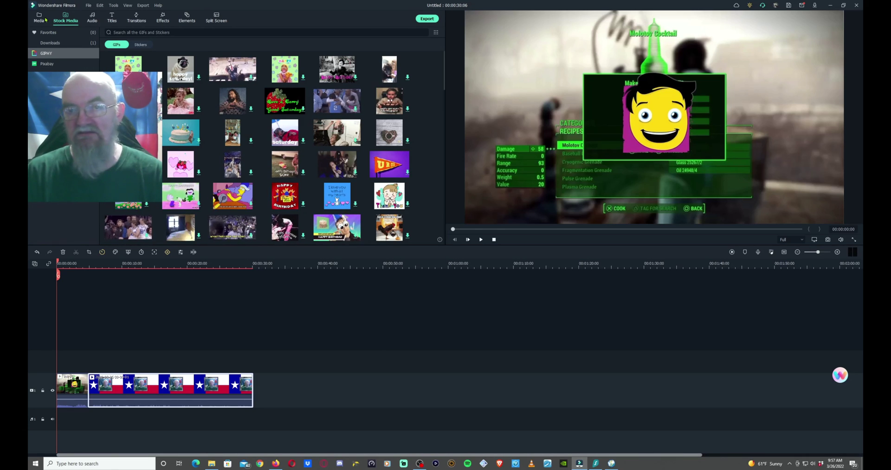
click(93, 17)
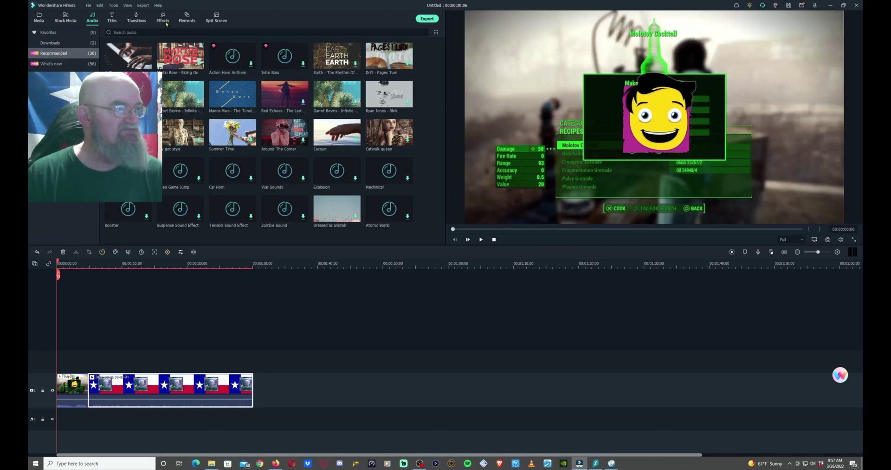
click(113, 16)
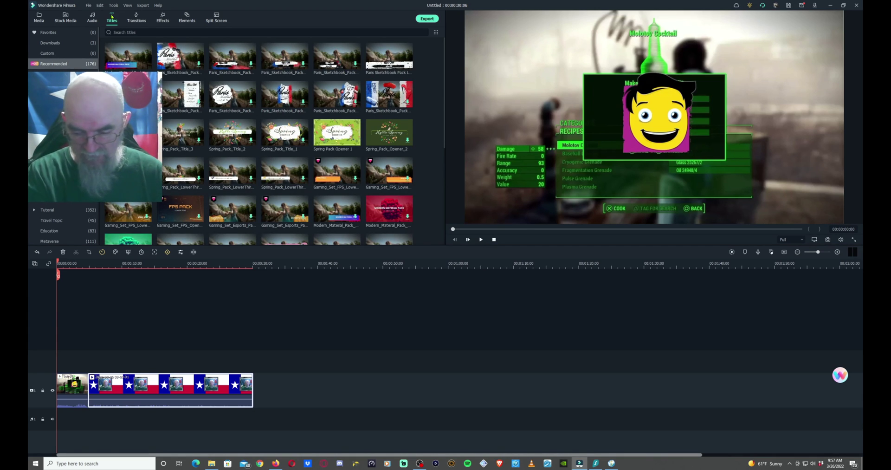
mouse_move(148, 59)
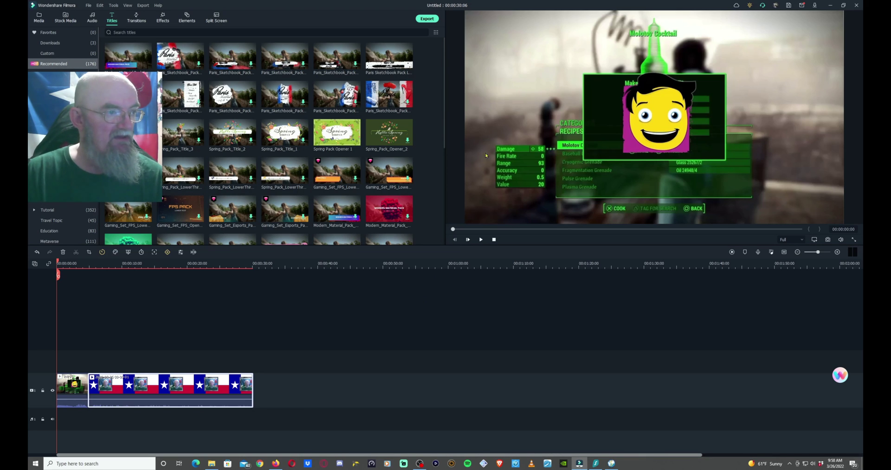
click(121, 58)
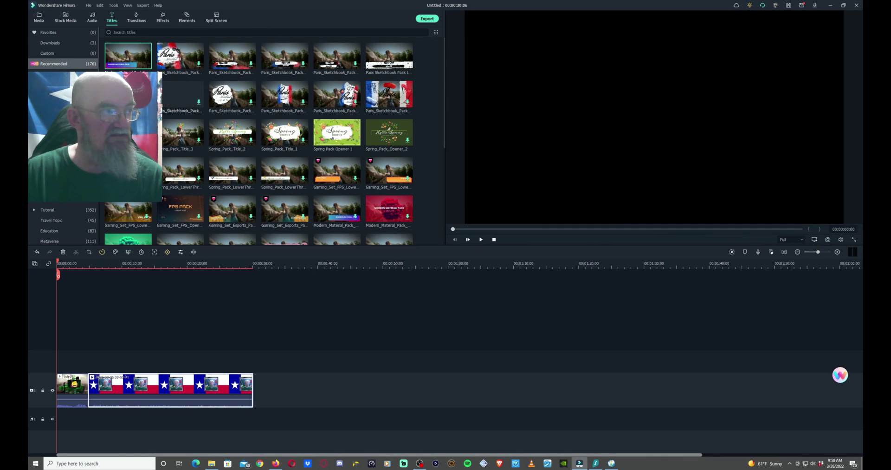
drag(122, 57, 91, 374)
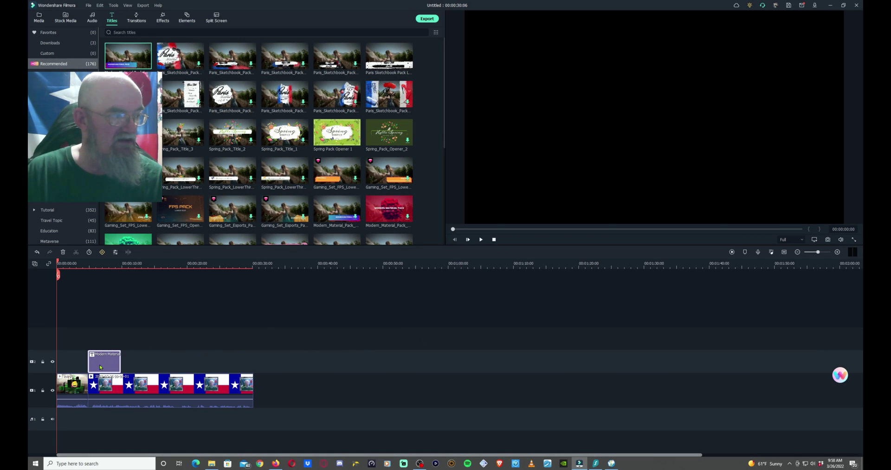
Move the playhead to 00:00:05:42 so the Modern Material title shows over the video, and open that title for editing
click(100, 366)
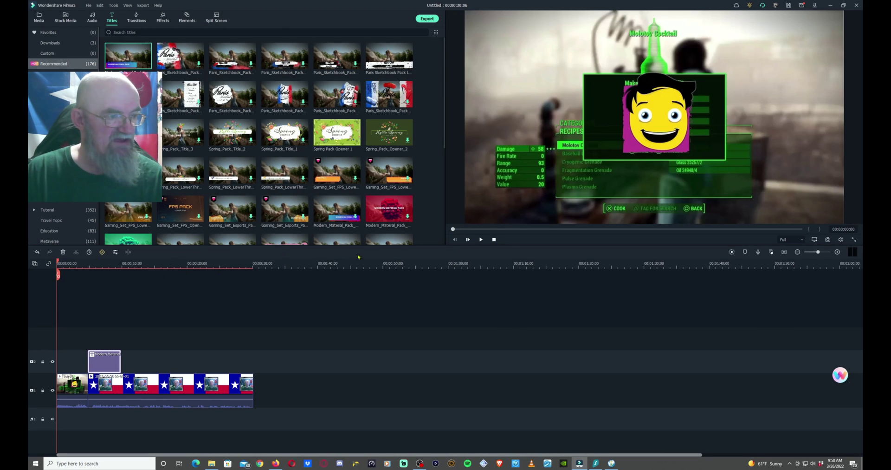
drag(453, 229, 519, 229)
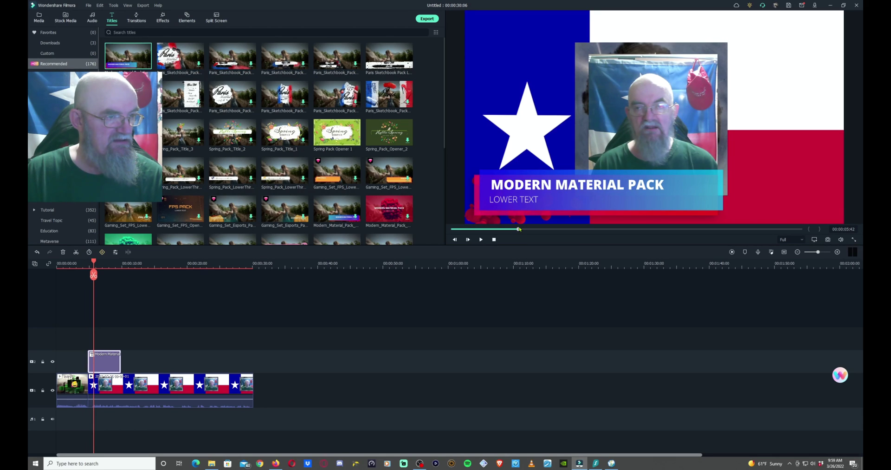
right_click(99, 359)
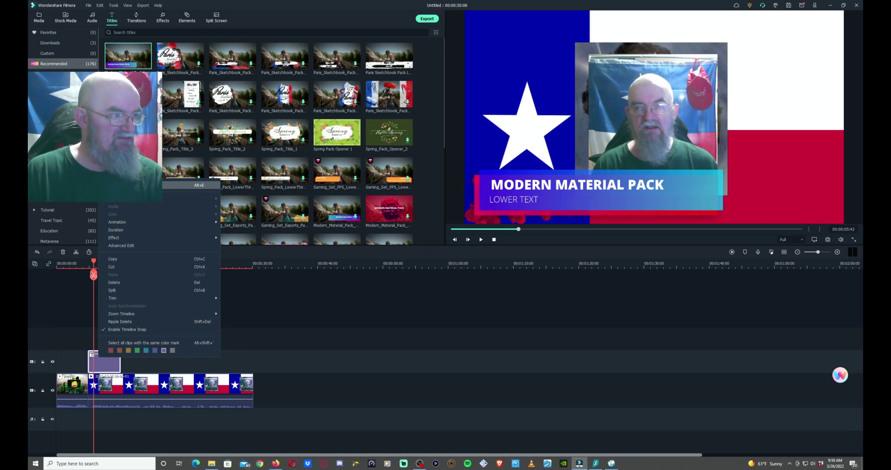
click(195, 185)
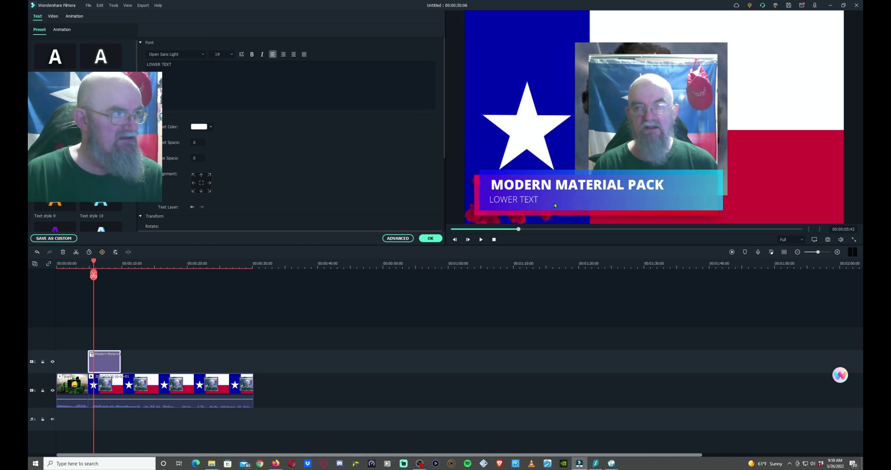
scroll(241, 124, down, 3)
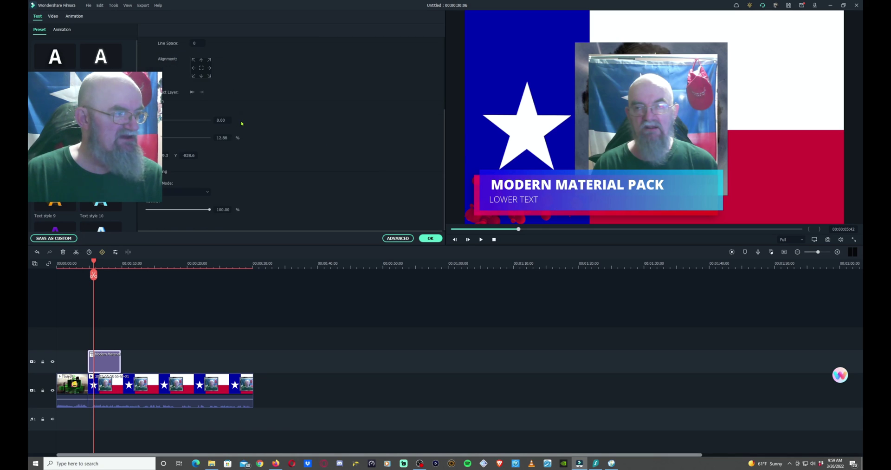
scroll(244, 123, up, 3)
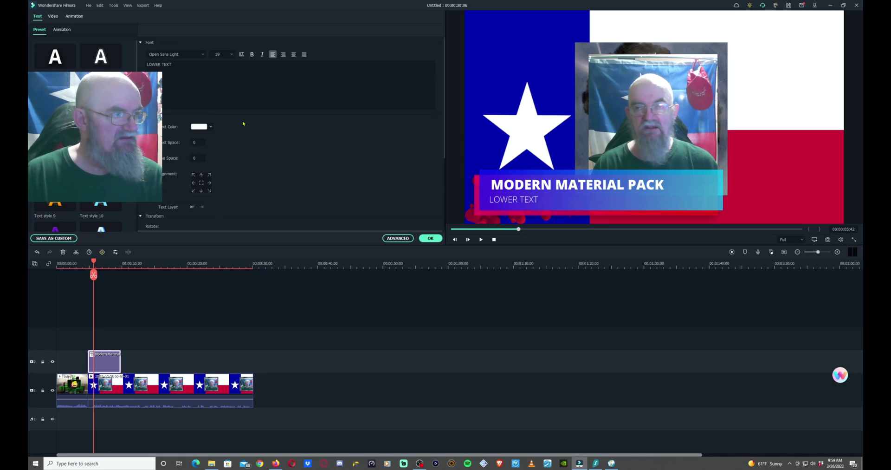
Clear the LOWER TEXT line from the Modern Material title
click(538, 200)
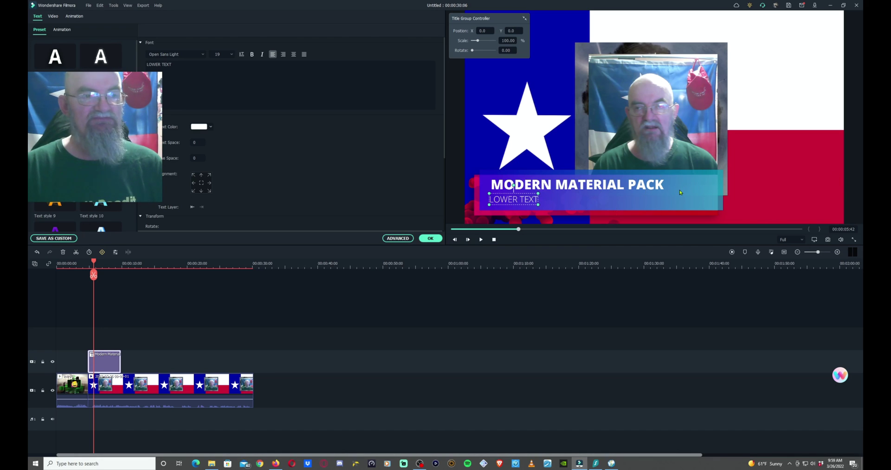
click(566, 187)
click(524, 199)
double_click(514, 186)
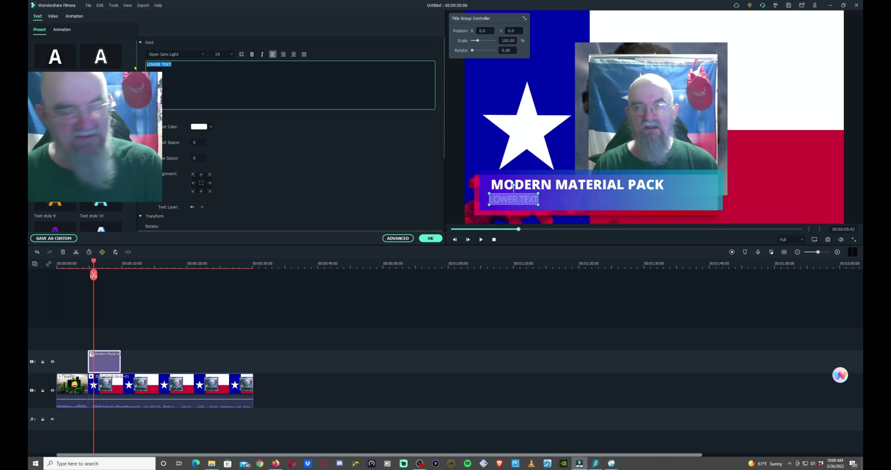
key(BackSpace)
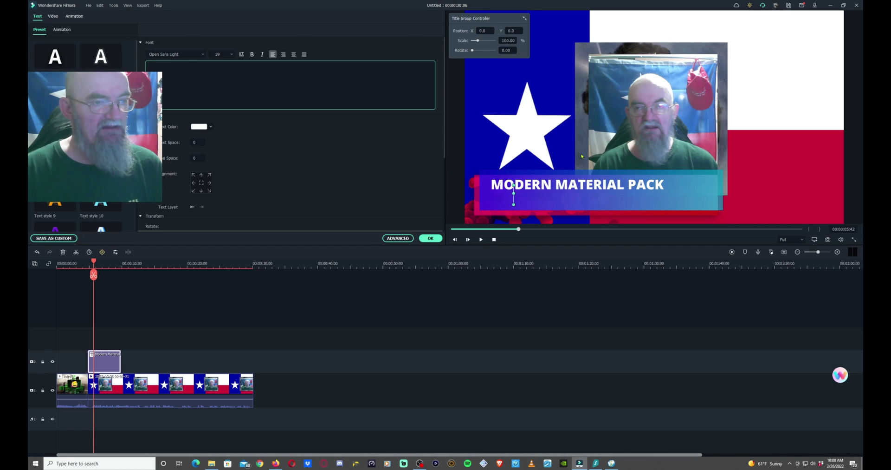
Replace the title's MODERN MATERIAL PACK headline with "I didn't doodit"
click(678, 200)
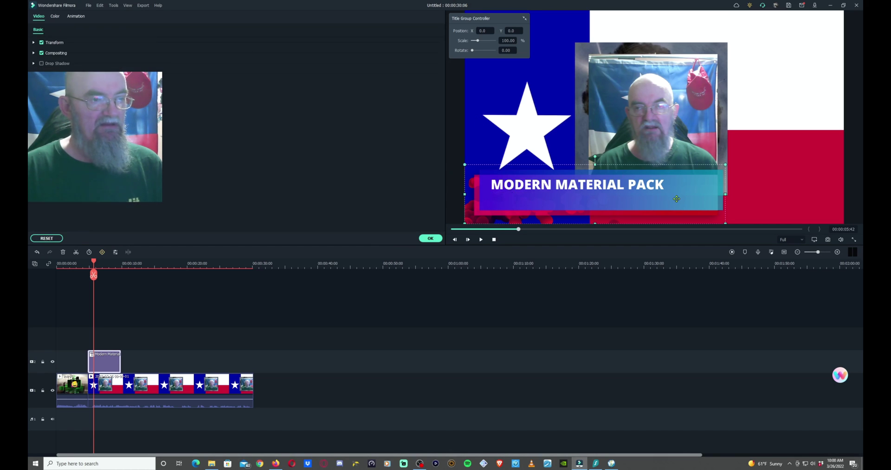
double_click(598, 187)
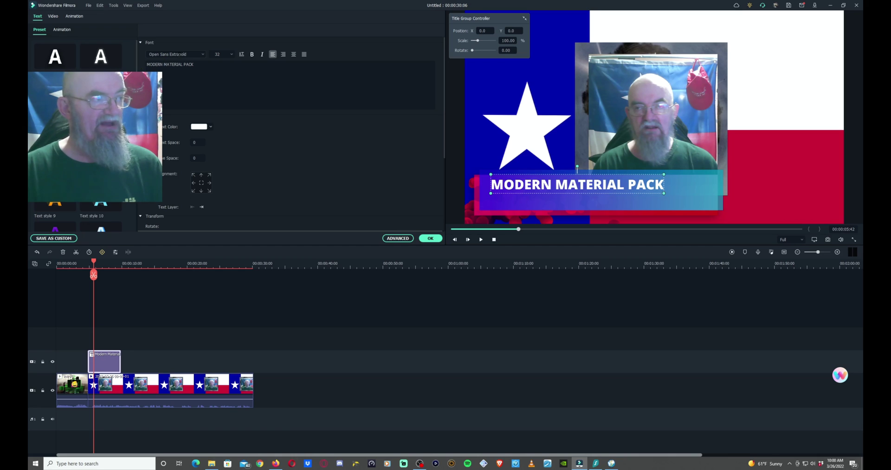
drag(207, 64, 140, 64)
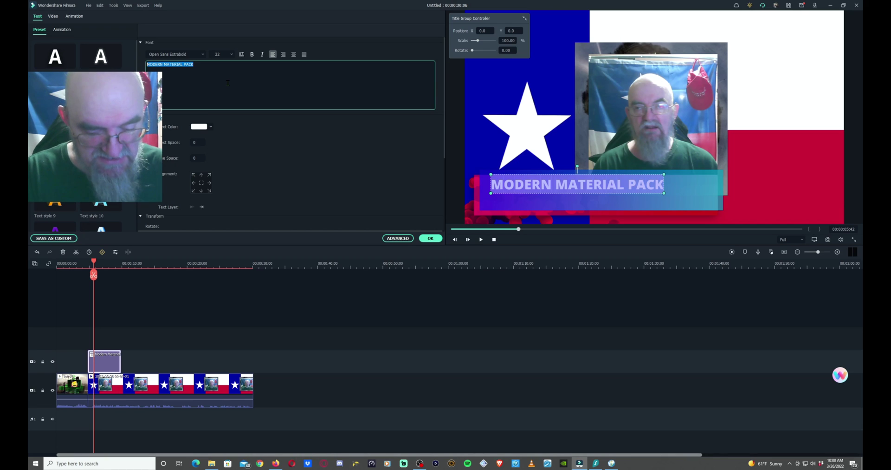
text(I)
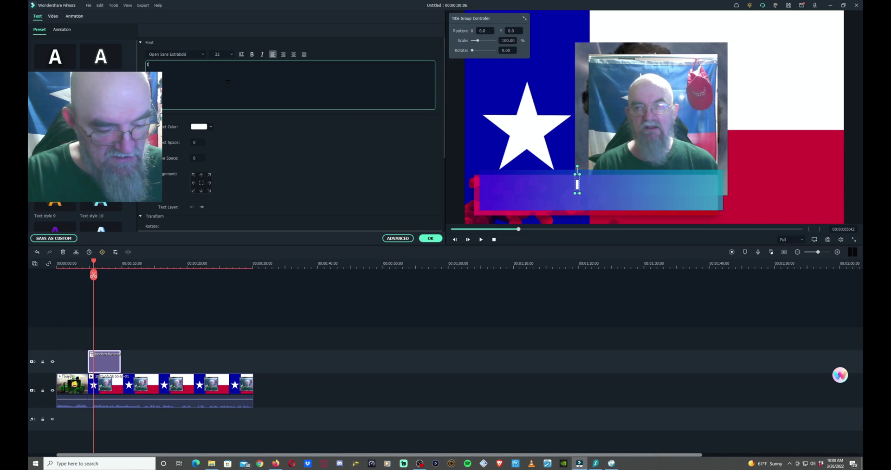
text( didn)
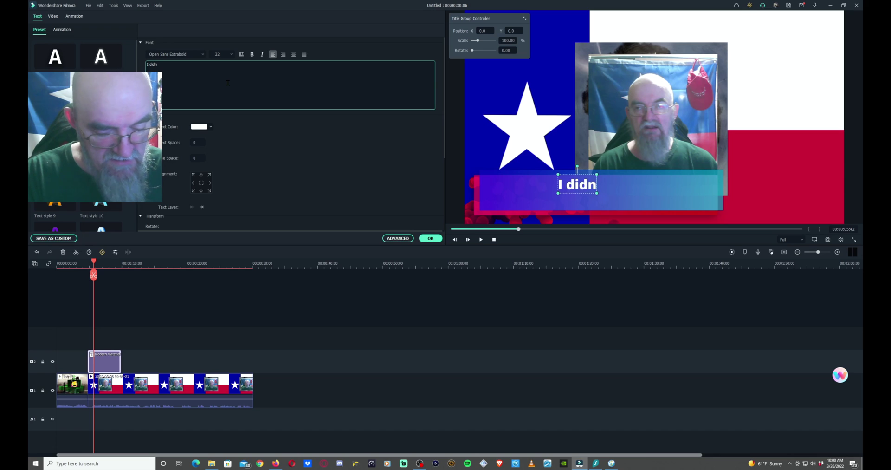
text('t d)
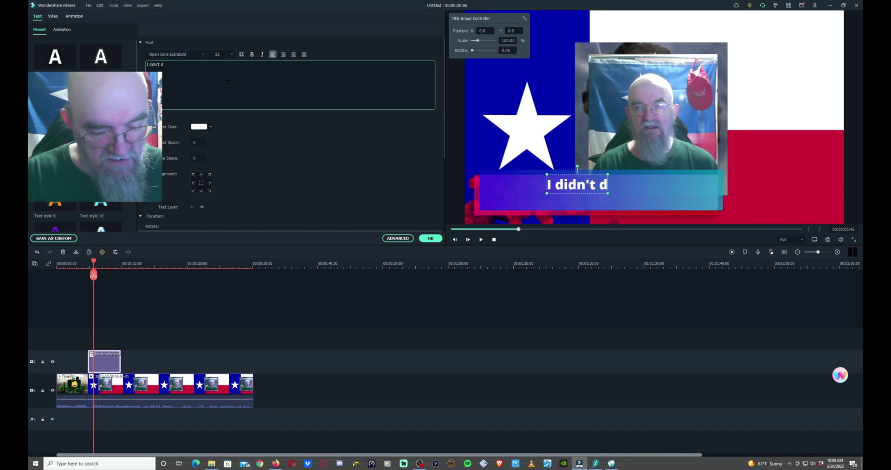
text(oodit)
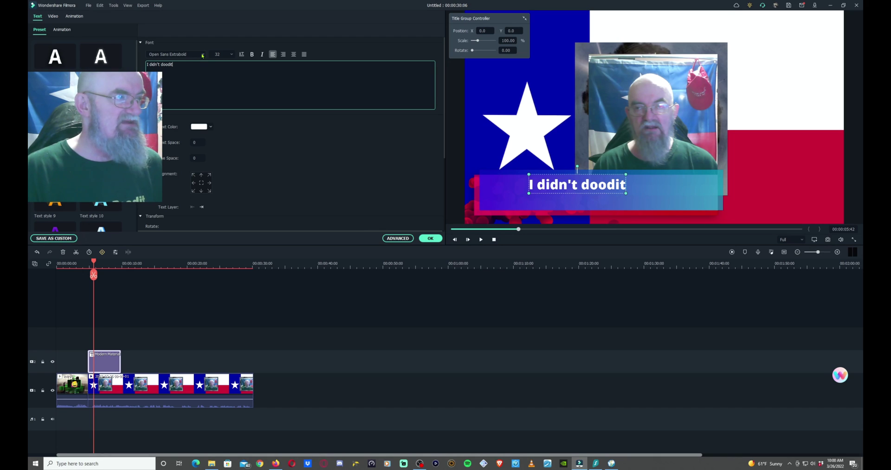
Set the headline's font to Open Sans Bold and apply bold and italic styling
click(203, 55)
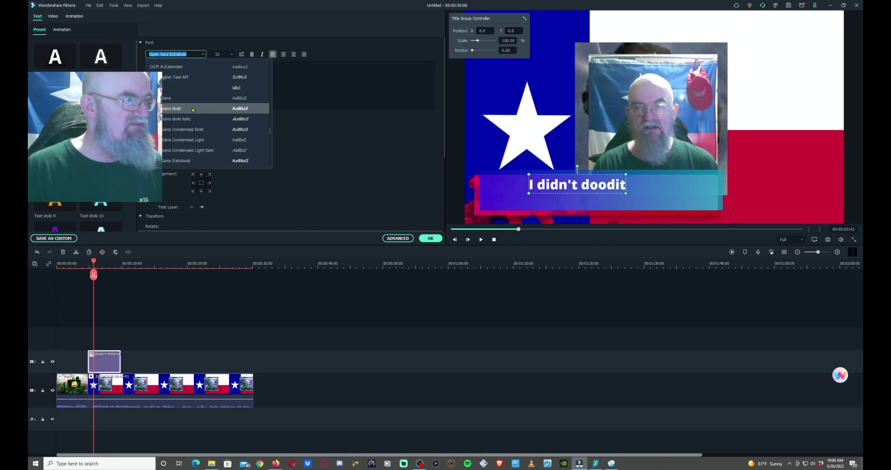
click(172, 110)
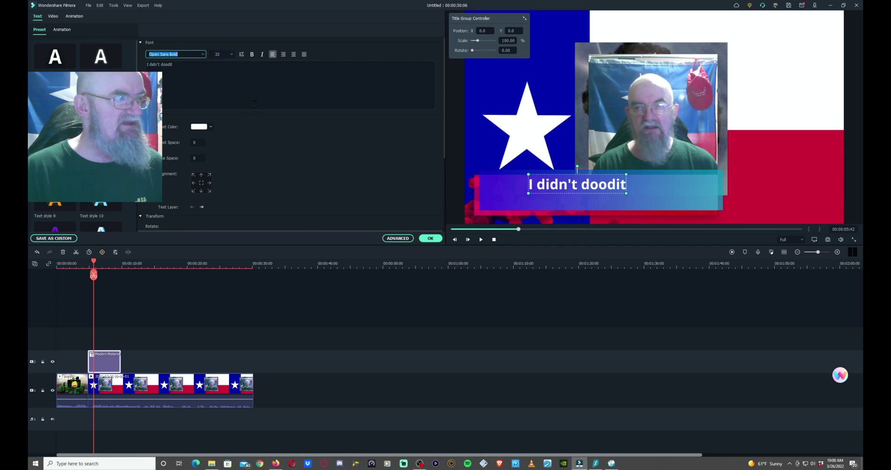
click(252, 54)
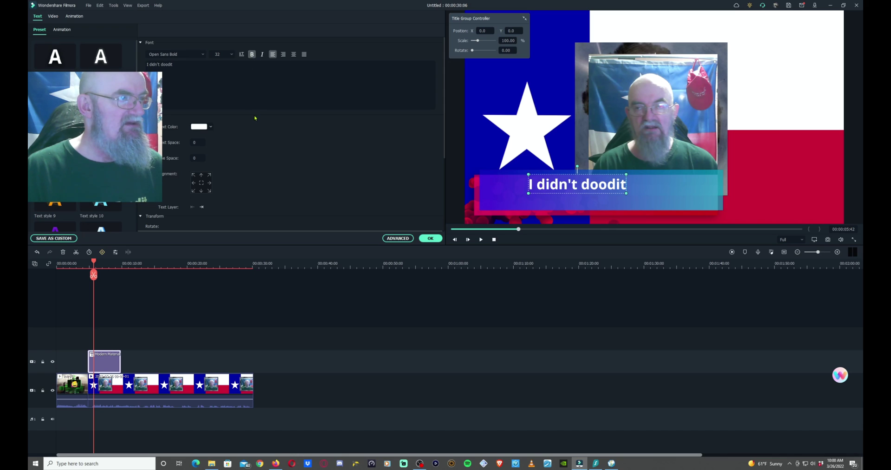
click(262, 54)
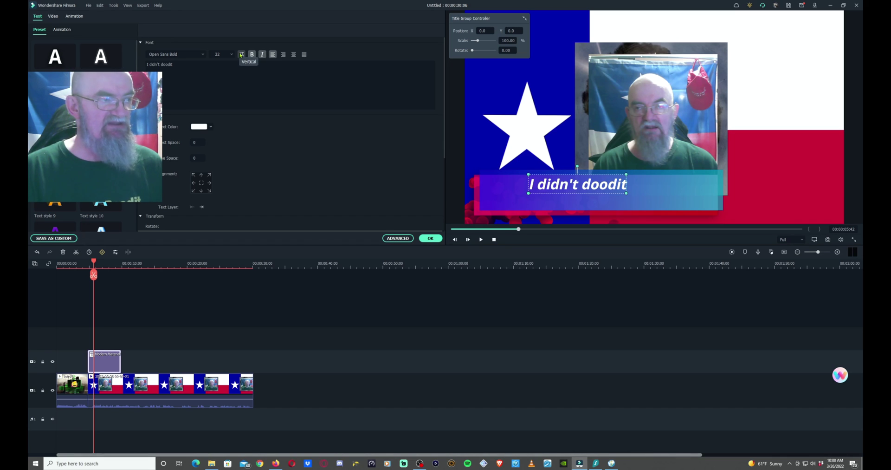
Try the vertical text orientation on the headline and return it to horizontal
click(241, 55)
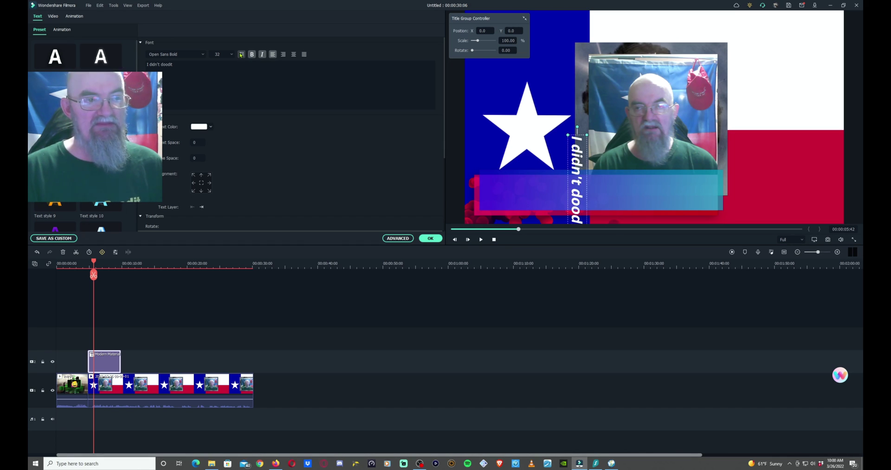
click(242, 54)
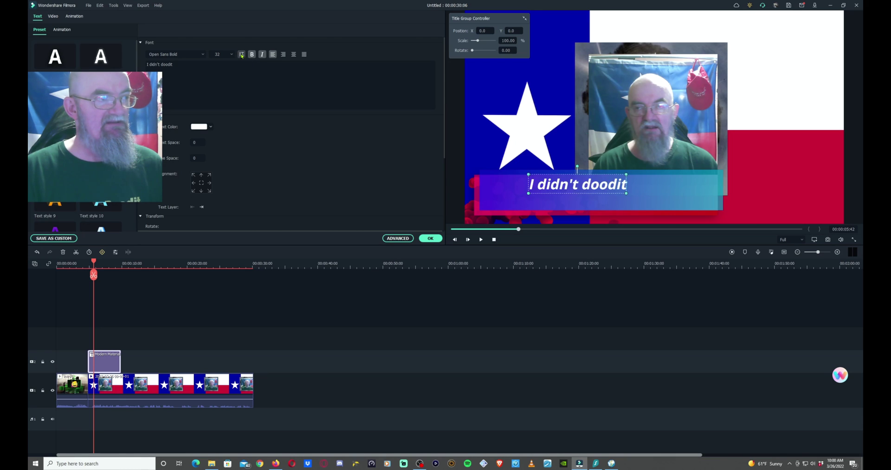
click(242, 55)
click(242, 55)
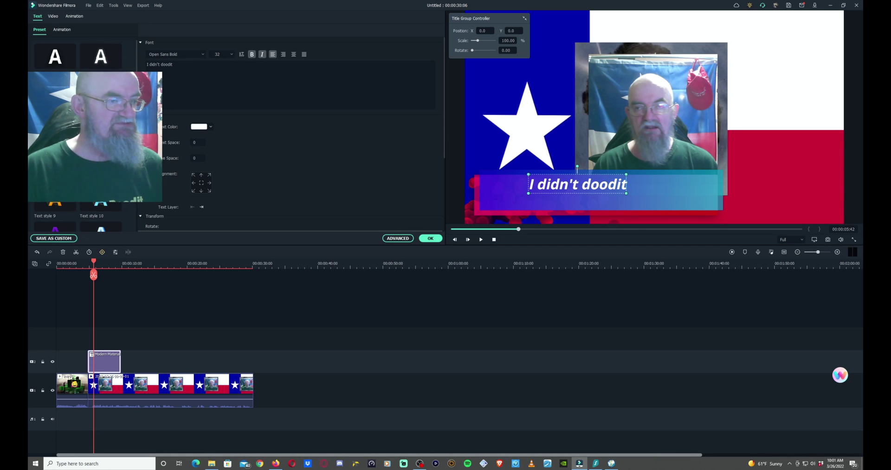
Apply the first text style preset to the headline and enlarge the text to font size 64
click(107, 59)
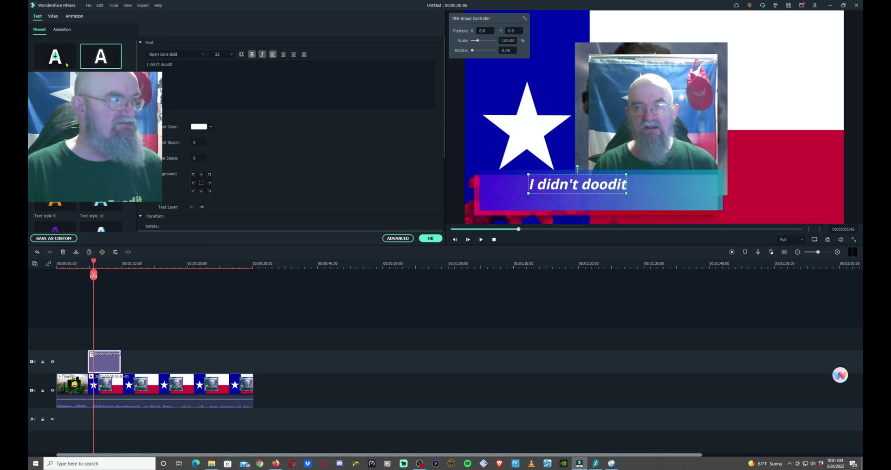
click(55, 58)
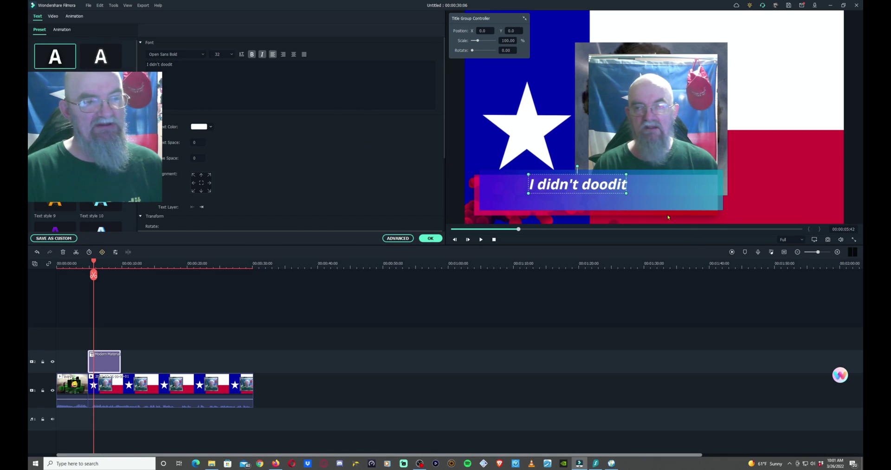
drag(627, 193, 711, 200)
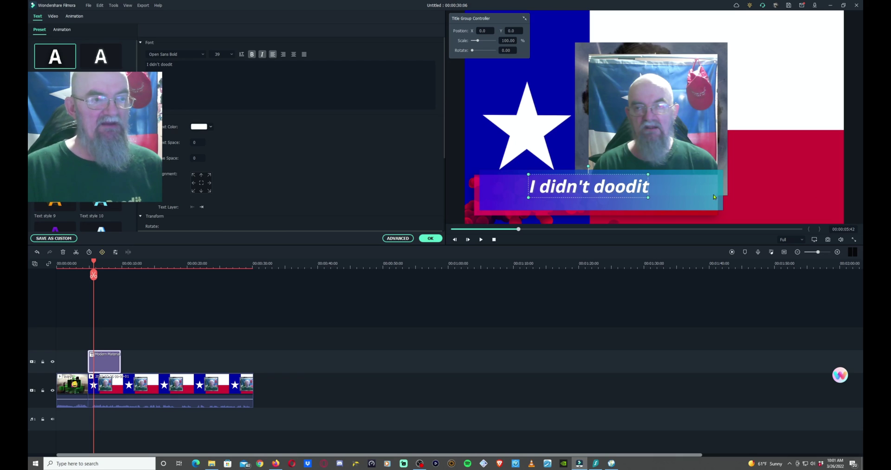
drag(648, 198, 727, 212)
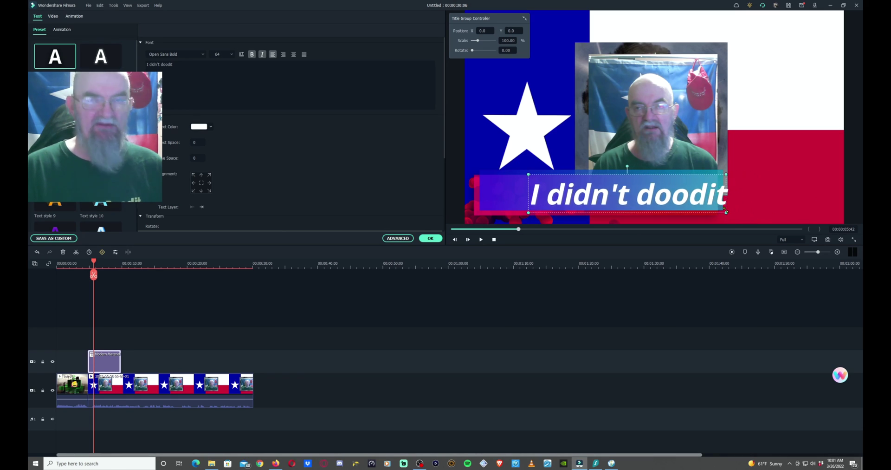
Stretch the title's gradient banner across nearly the full frame width and reposition it behind the headline near the frame's lower edge
click(502, 196)
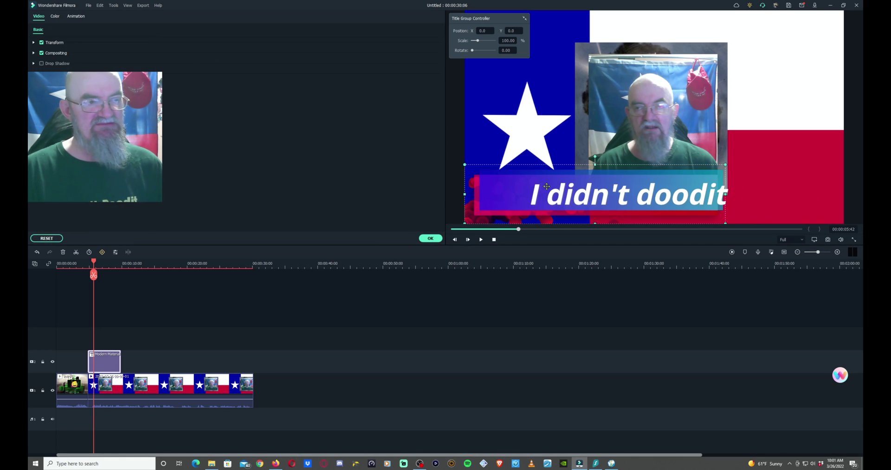
drag(493, 197, 512, 151)
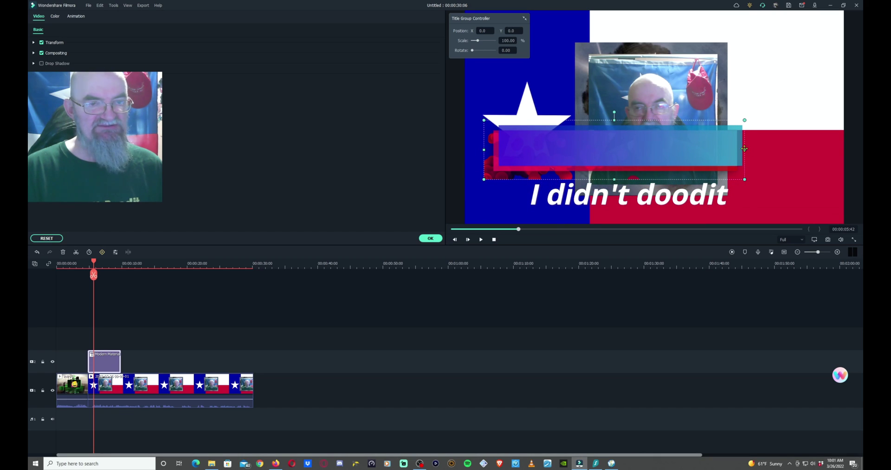
drag(745, 149, 843, 150)
drag(663, 121, 665, 124)
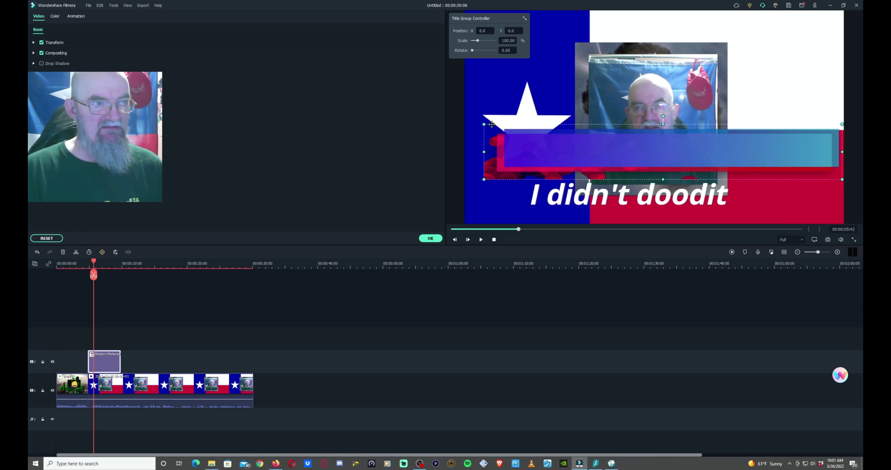
mouse_move(483, 123)
mouse_down()
mouse_move(460, 125)
mouse_move(482, 126)
mouse_up()
drag(678, 148, 675, 192)
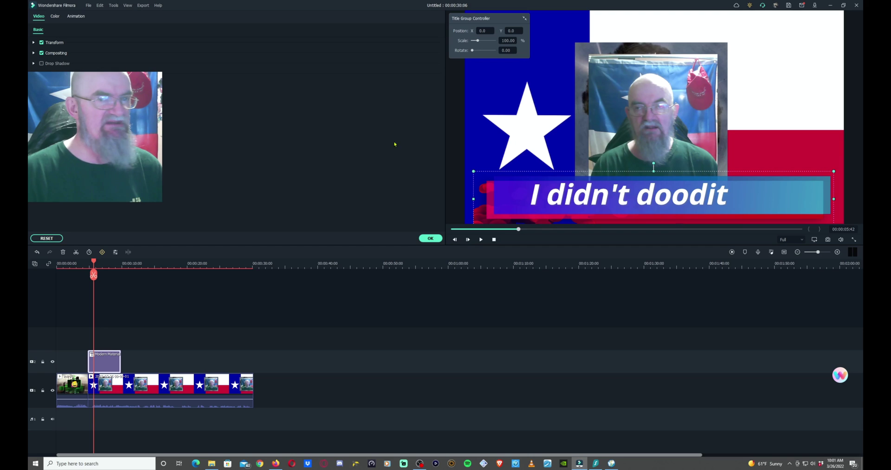
Delete the Modern Material title from the track above the video
right_click(104, 361)
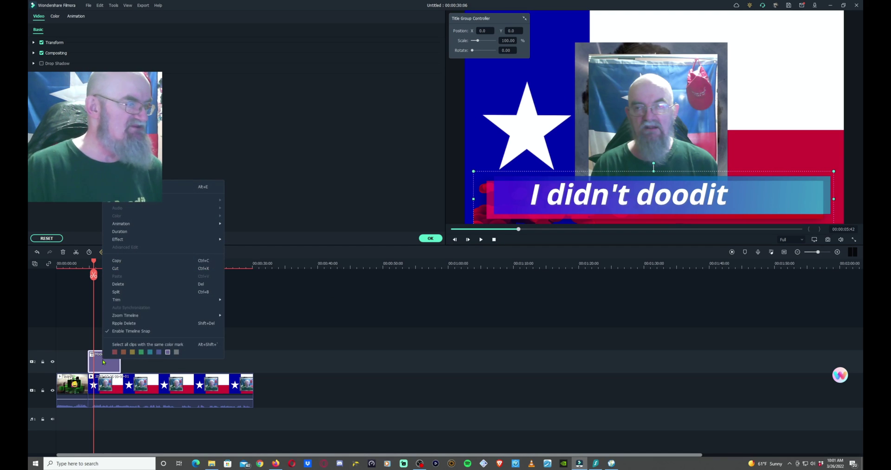
click(123, 290)
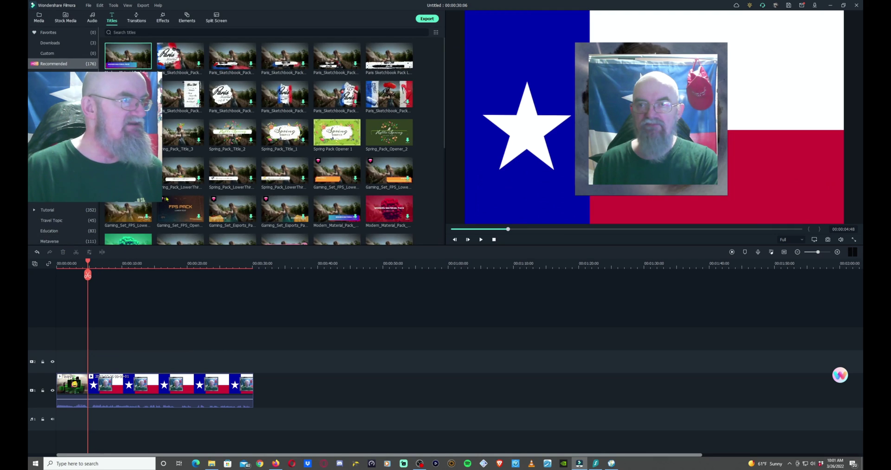
Add the first recommended transition, the page curl, between the intro and the recorded clip, overlapping both sides of the cut
click(136, 19)
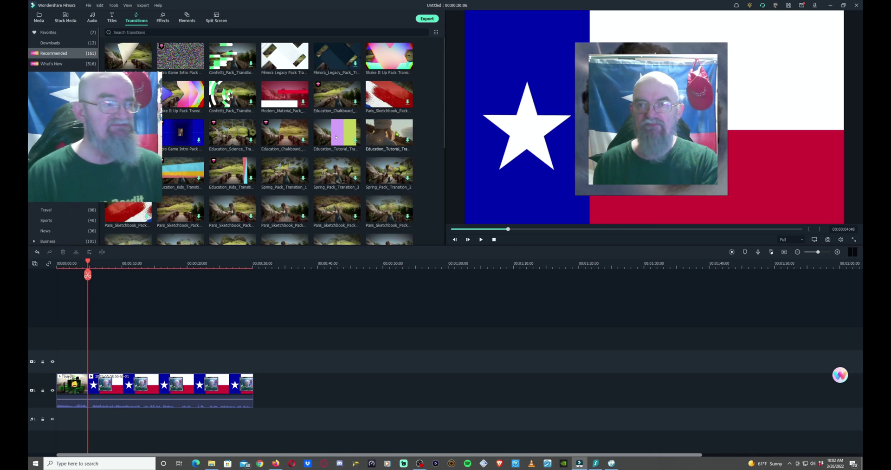
click(125, 55)
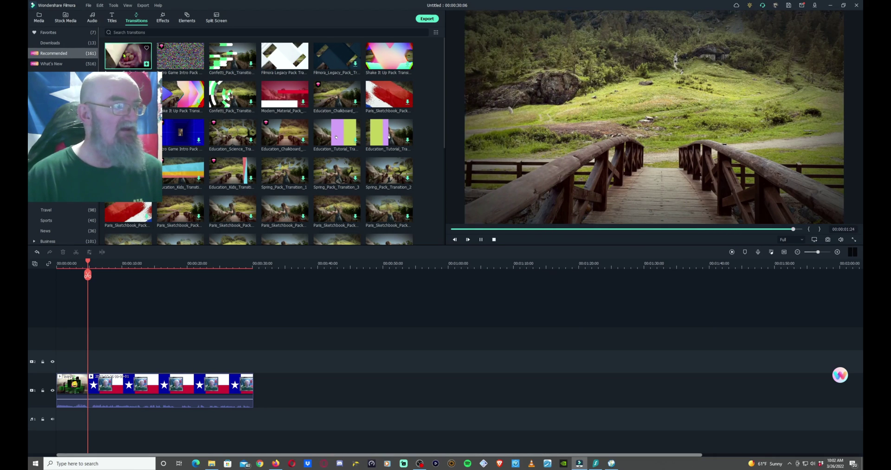
drag(124, 56, 99, 366)
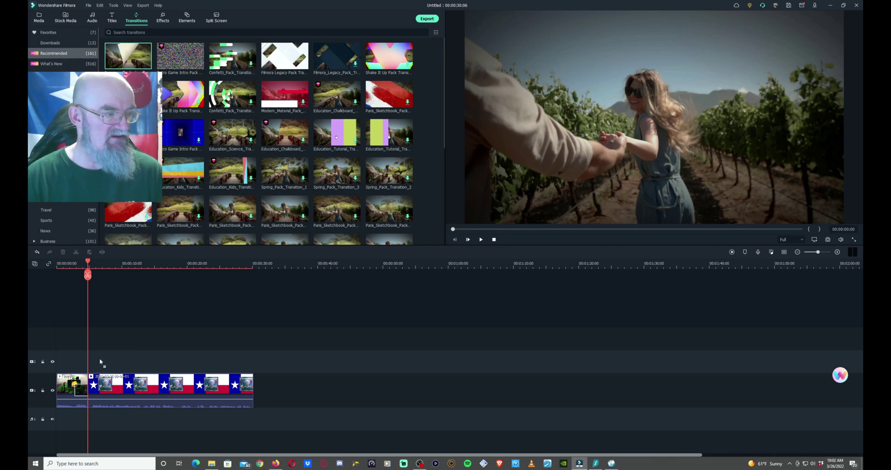
drag(138, 359, 138, 356)
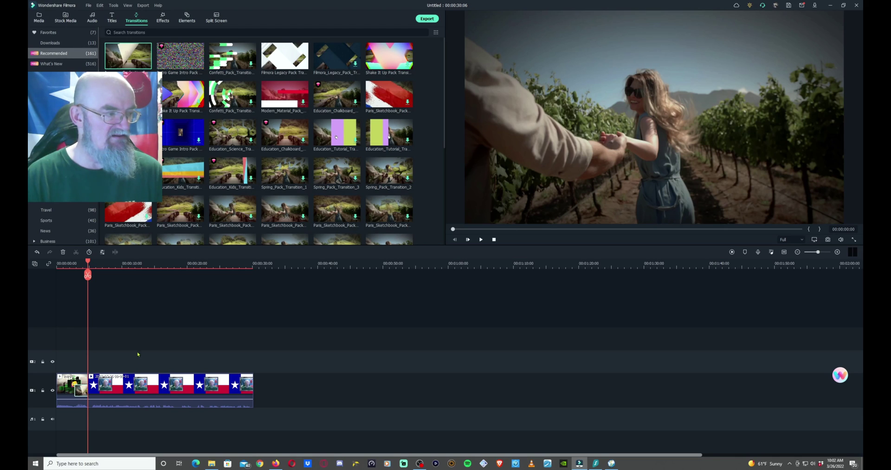
click(82, 391)
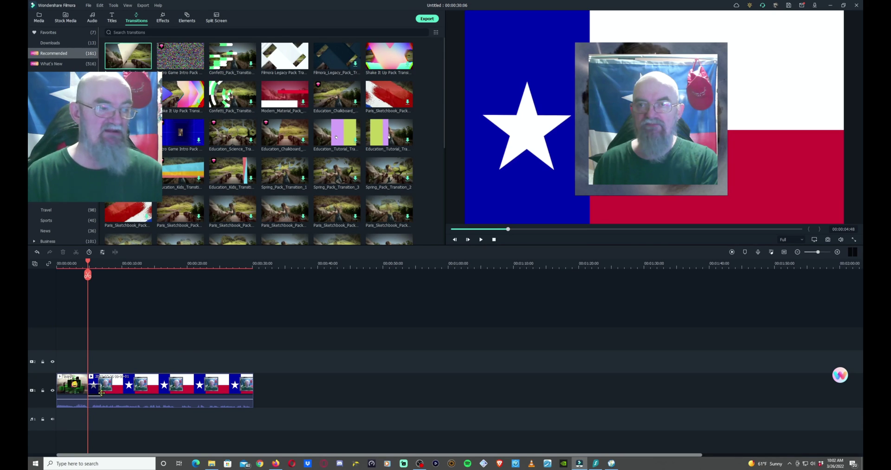
click(84, 397)
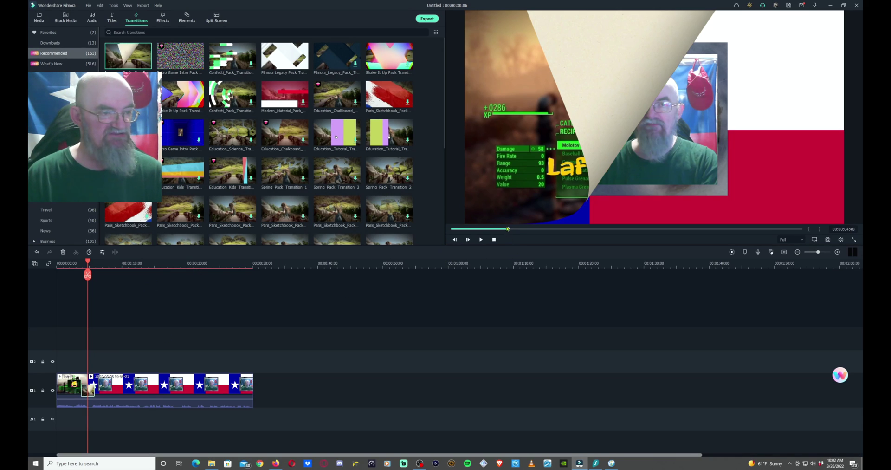
Play back the page-curl transition from shortly before the cut between the intro and the recorded clip
drag(508, 230, 498, 229)
click(481, 239)
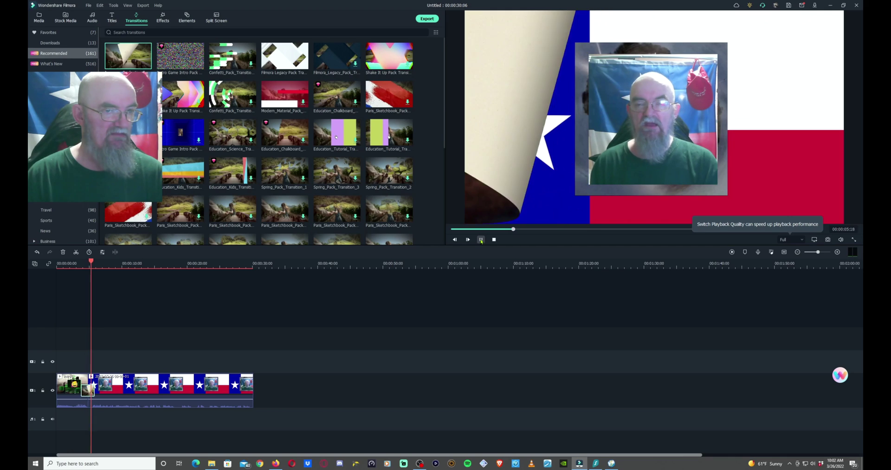
click(482, 240)
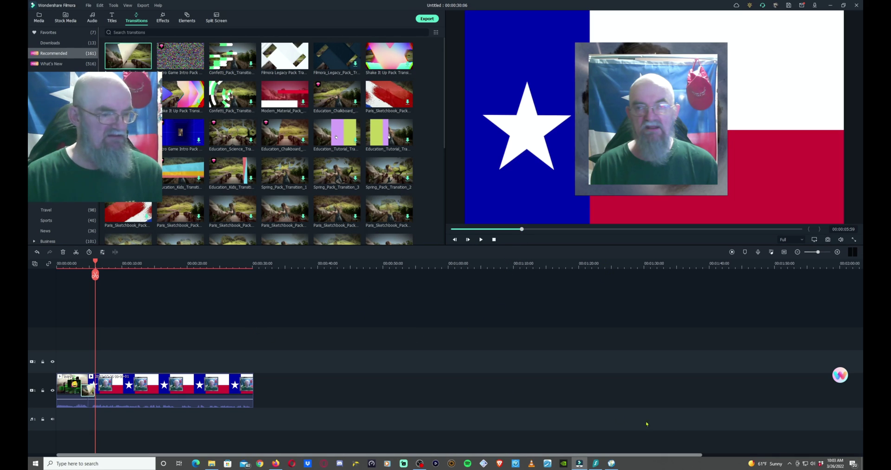
Examine the timeline at different zoom levels, ending with the assembled clips spread across it from the start
drag(691, 455, 655, 456)
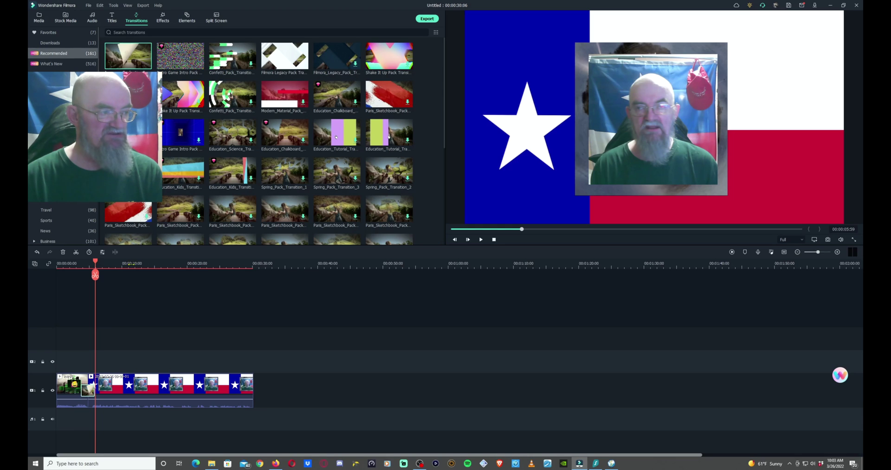
scroll(137, 265, up, 10)
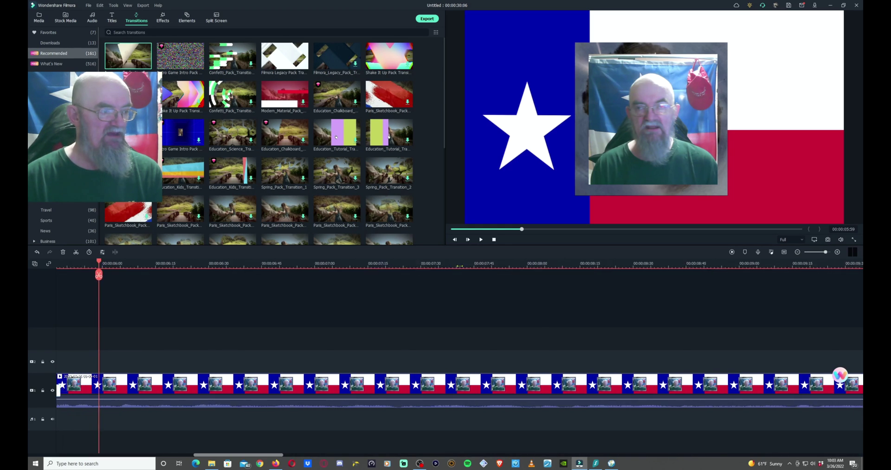
scroll(225, 264, down, 10)
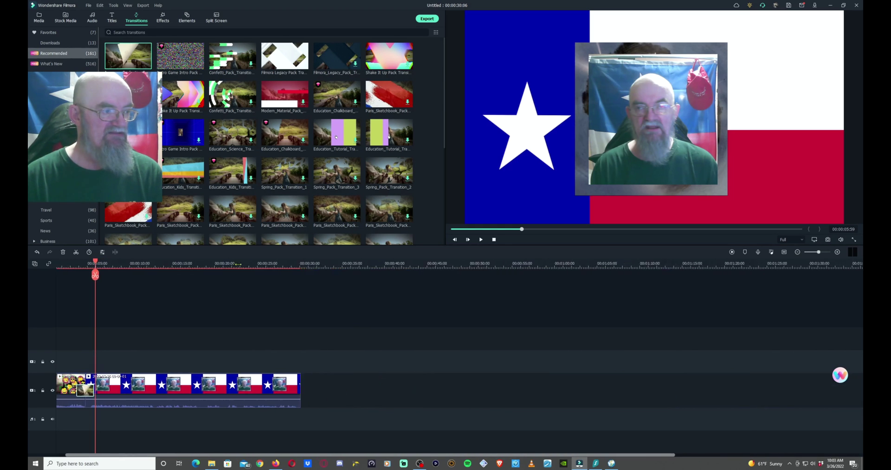
scroll(226, 264, down, 3)
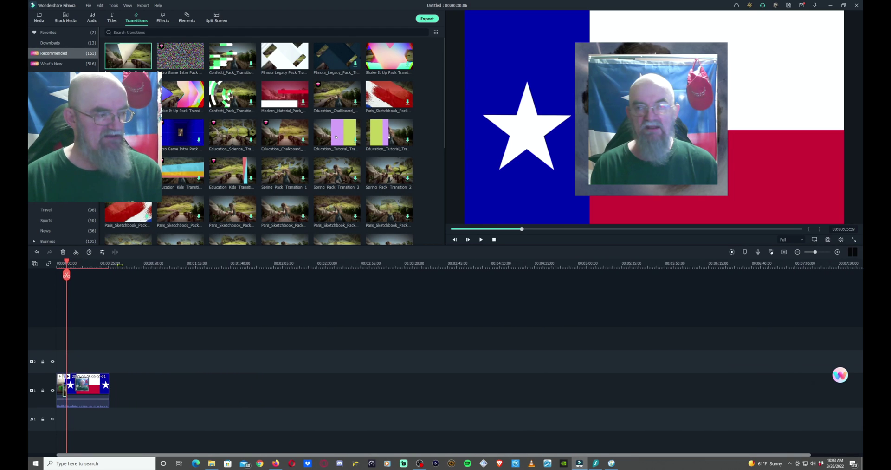
scroll(432, 264, up, 8)
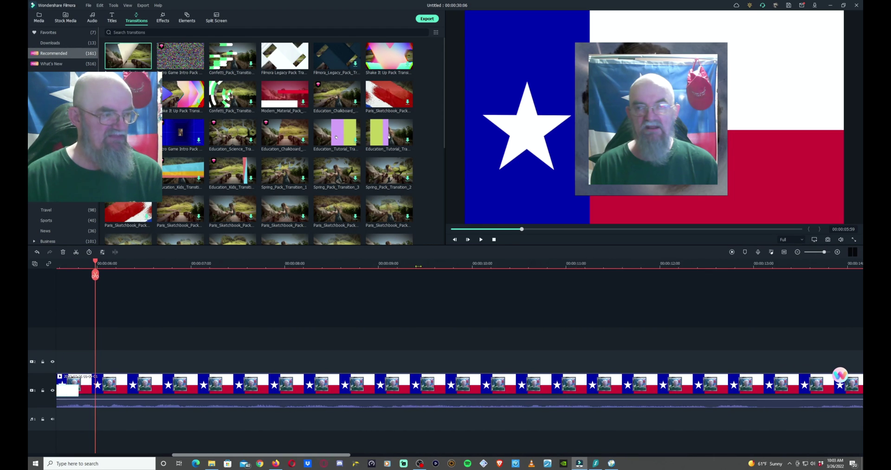
scroll(255, 285, down, 5)
scroll(256, 285, down, 2)
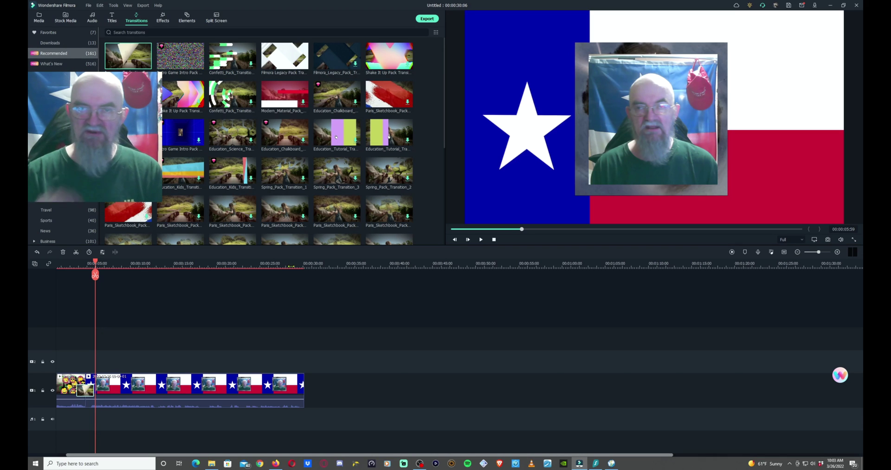
drag(291, 266, 713, 267)
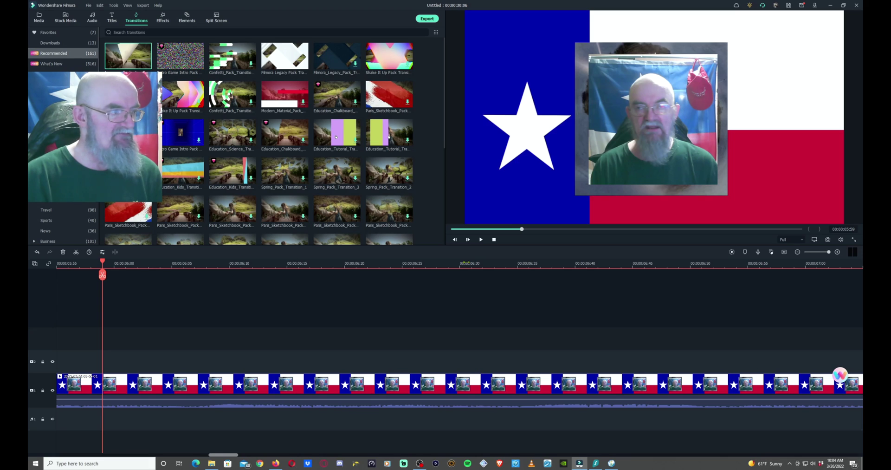
scroll(466, 263, down, 6)
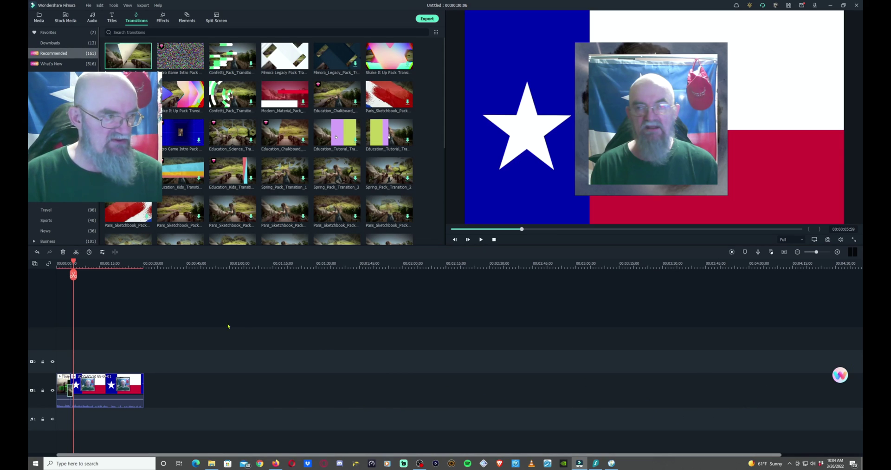
drag(141, 265, 289, 270)
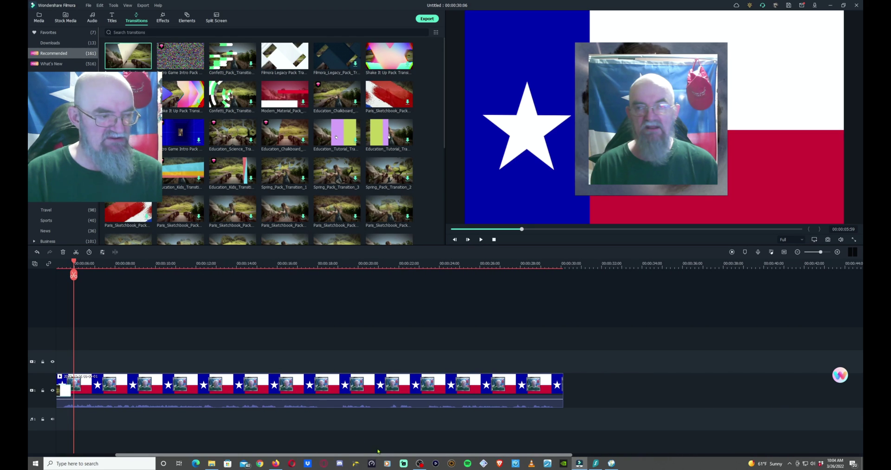
drag(379, 456, 319, 456)
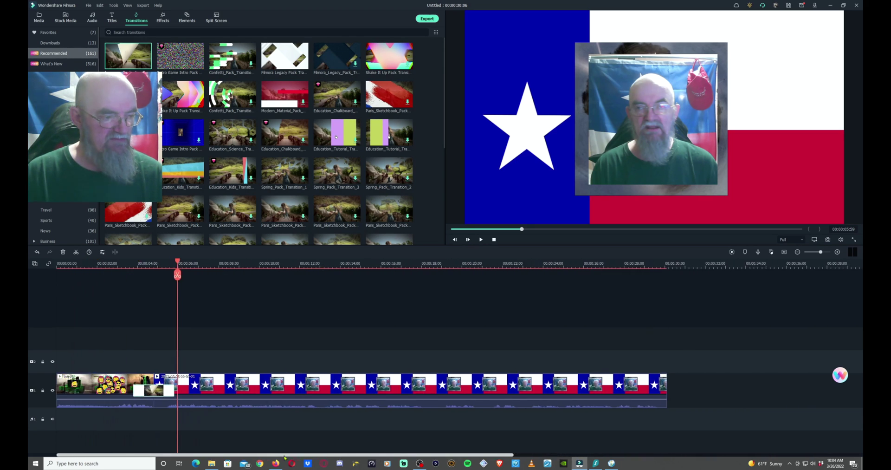
Preview several recommended effects, including Magnify, Spherize and the green Modern Material overlay
click(160, 19)
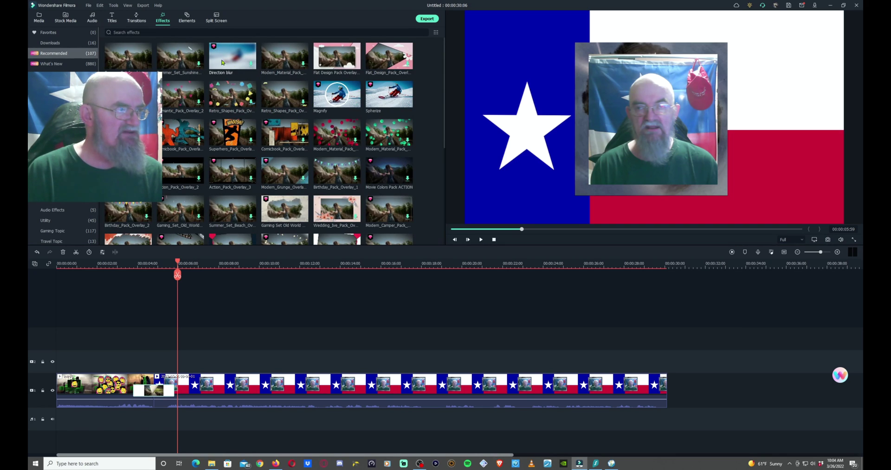
click(128, 61)
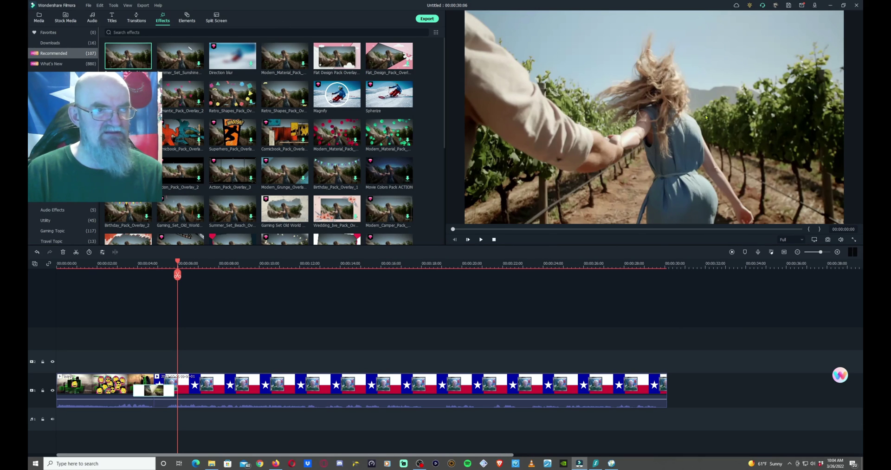
click(181, 56)
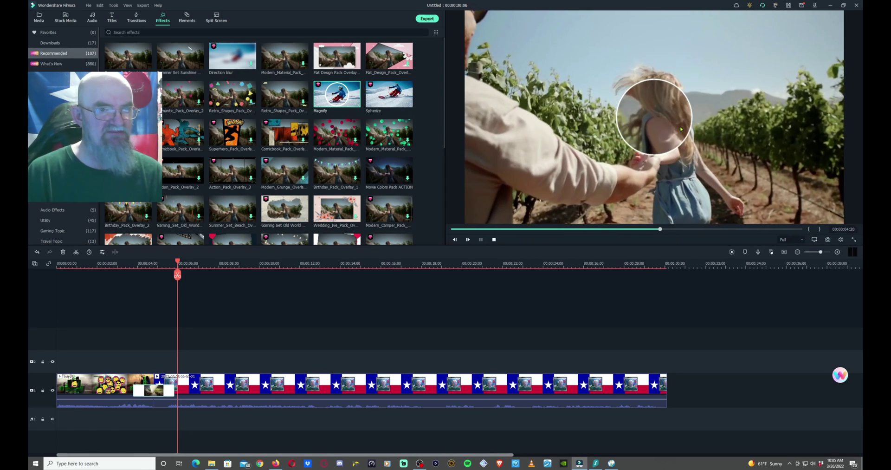
double_click(396, 95)
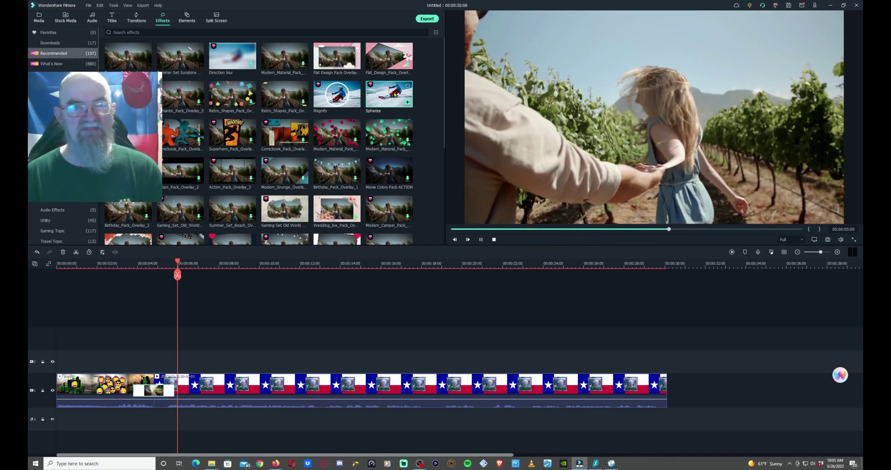
click(384, 136)
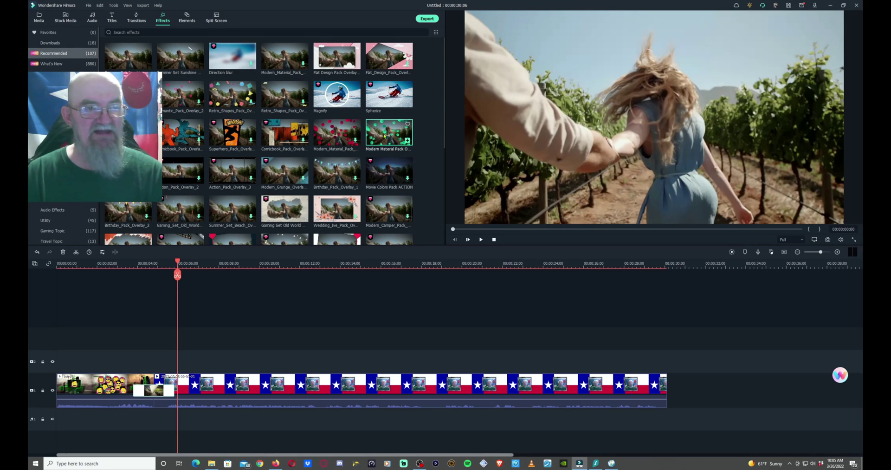
Add the Videogame Pack controller element to the track above the recorded clip just after the transition, accepting the paid effect's trial
click(187, 17)
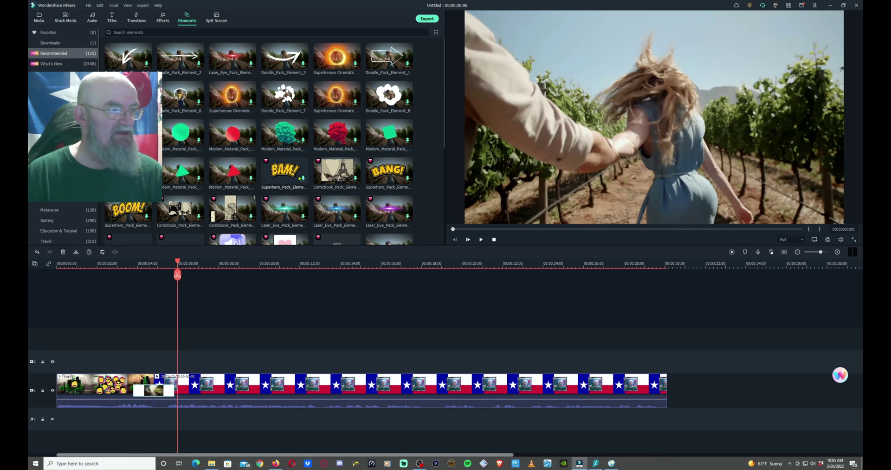
scroll(301, 178, down, 3)
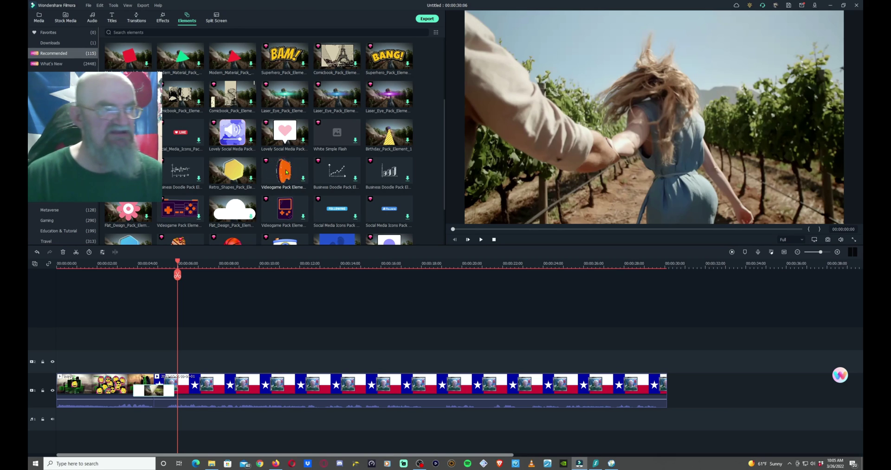
drag(287, 171, 192, 357)
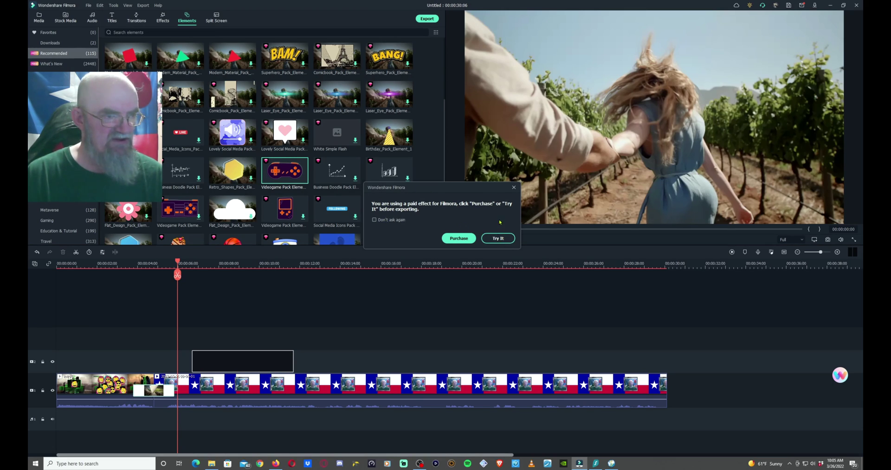
click(502, 239)
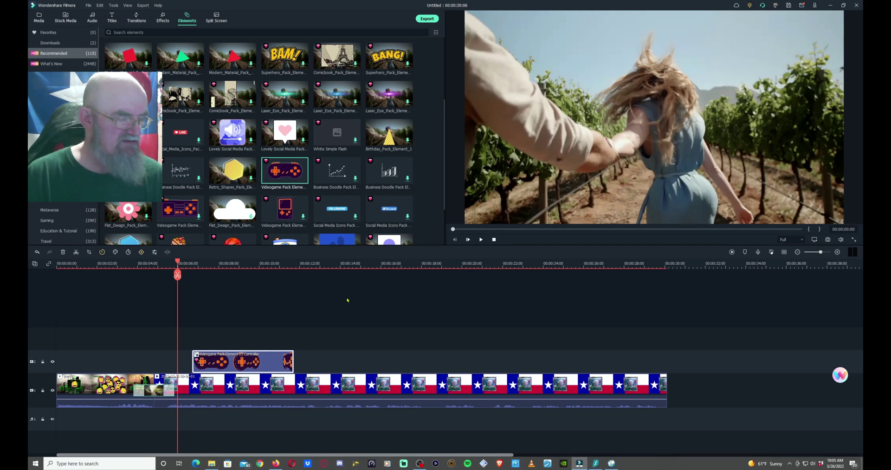
Move the playhead to the controller element's start, shrink the element to about 40% and place it over the webcam picture's lower half
drag(178, 262, 193, 262)
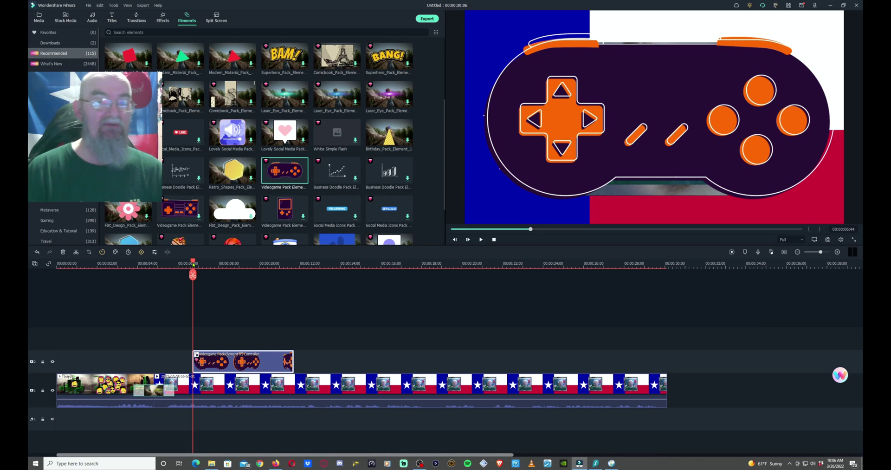
click(571, 113)
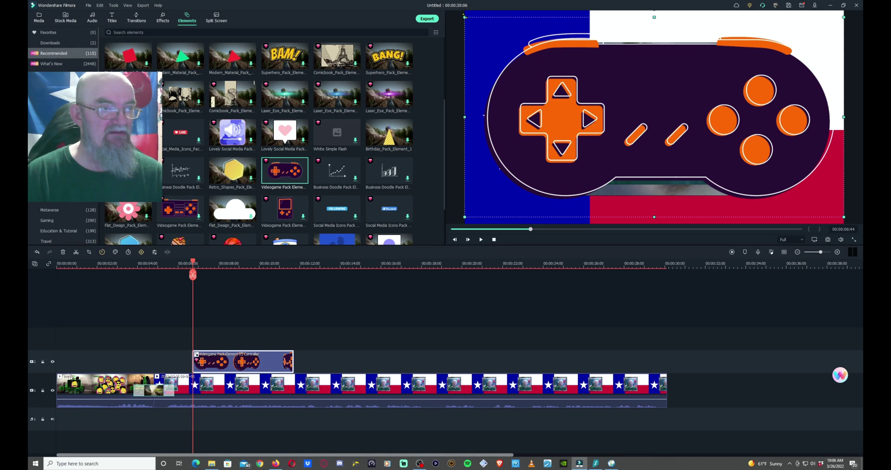
drag(465, 16, 730, 138)
drag(796, 178, 673, 158)
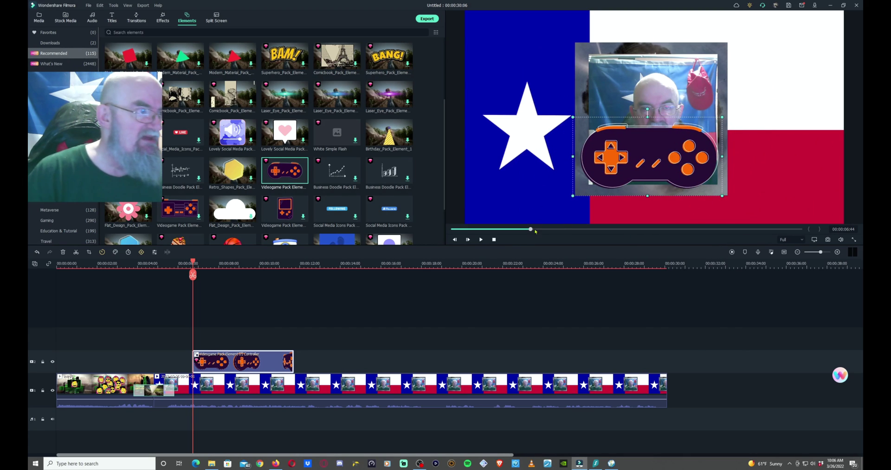
Examine the controller element's editable properties, covering its video, color, animation and speed settings, including the uniform speed duration
right_click(634, 157)
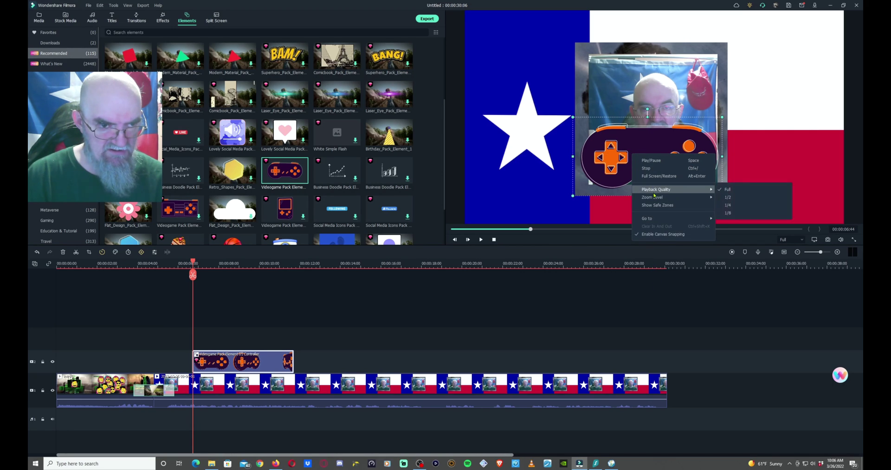
mouse_move(669, 193)
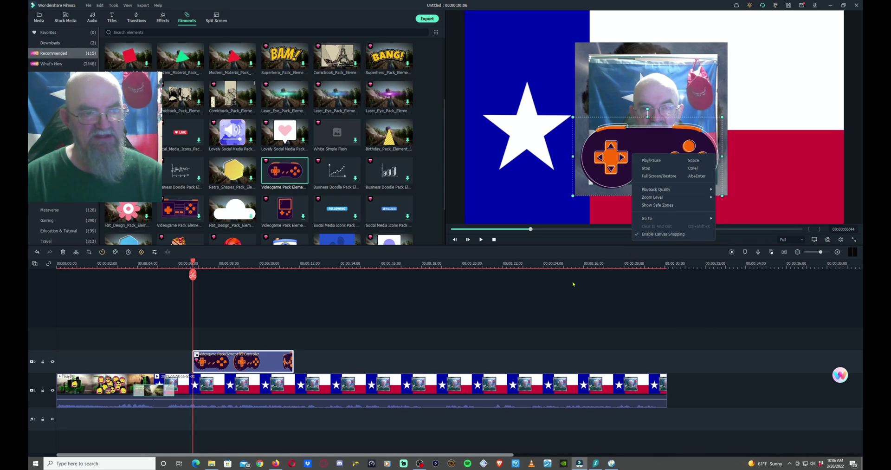
click(253, 361)
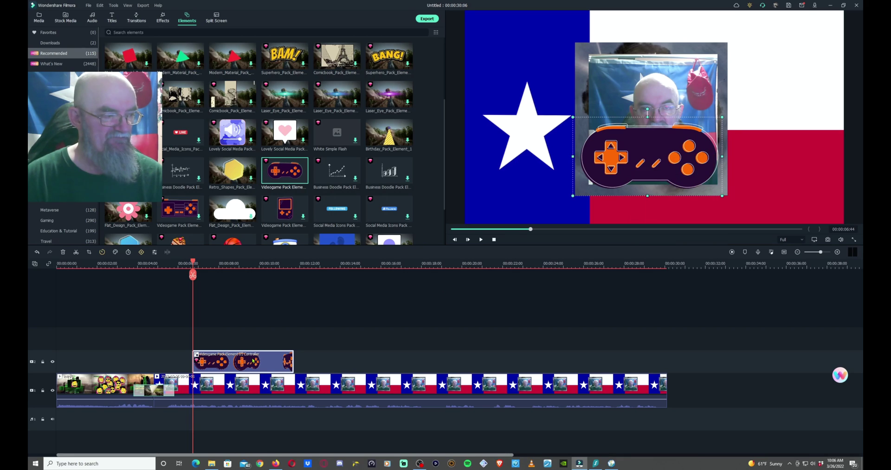
right_click(253, 361)
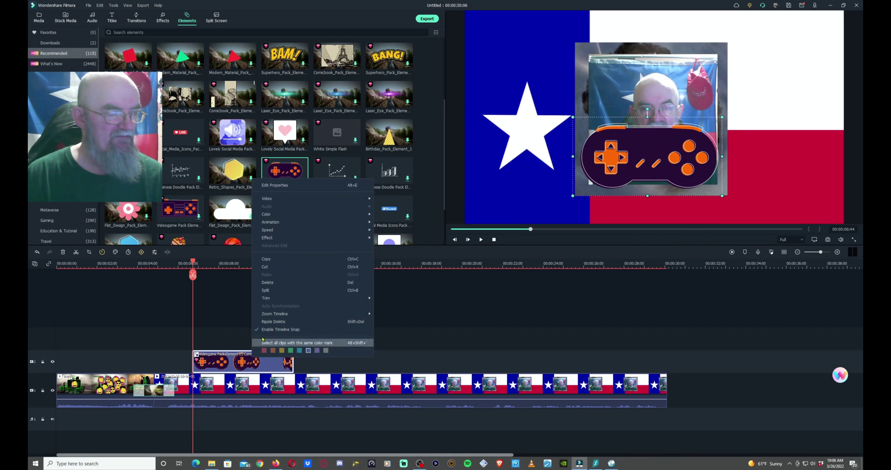
click(284, 185)
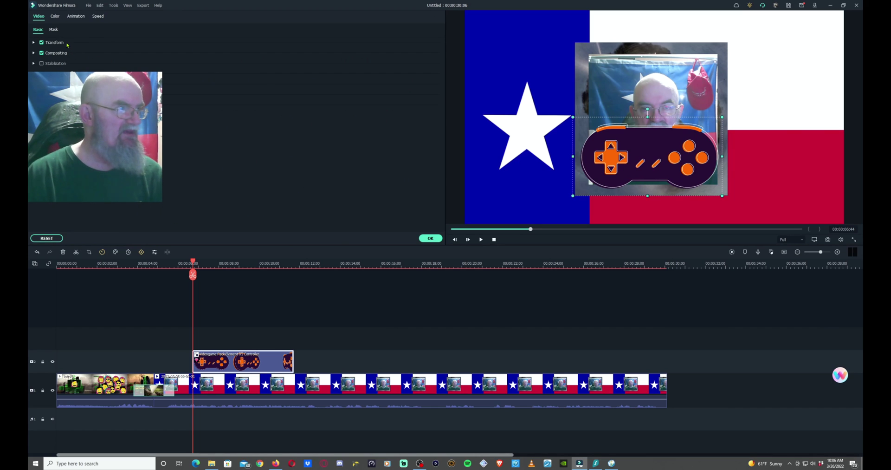
click(55, 17)
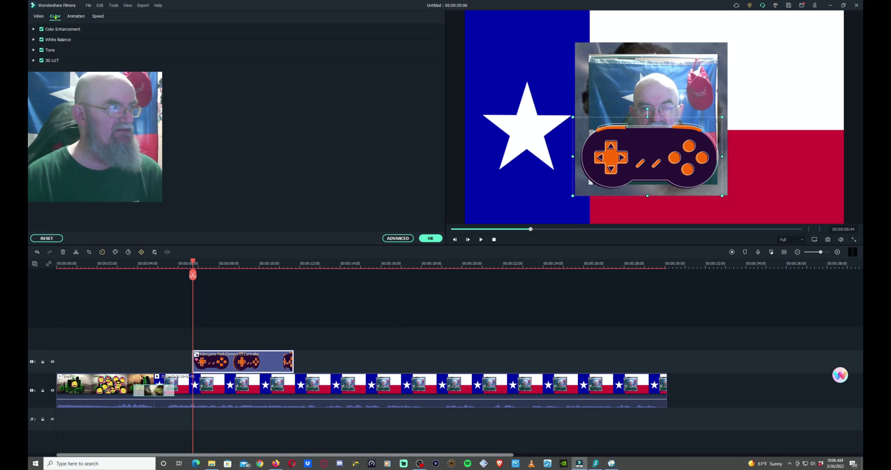
click(38, 17)
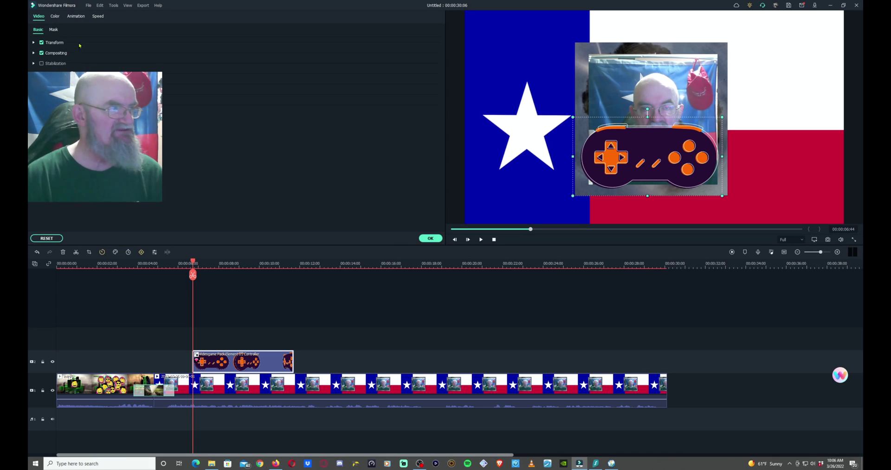
click(76, 17)
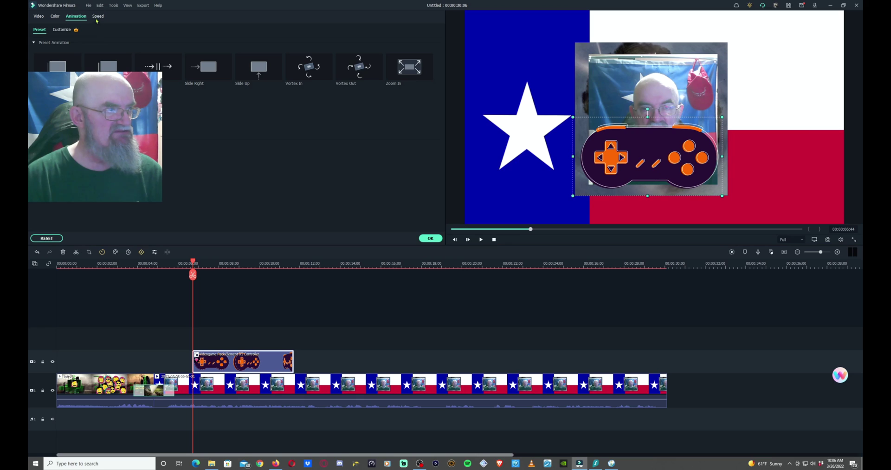
click(98, 17)
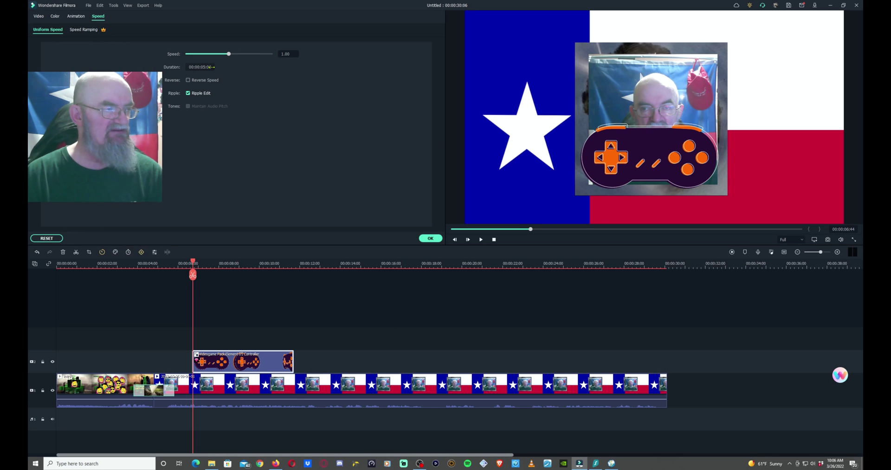
click(200, 67)
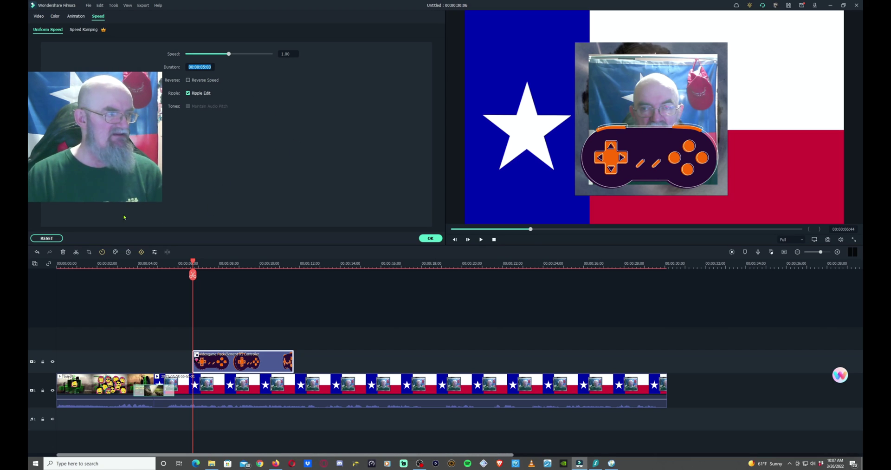
Delete the controller element from the track above the recorded clip
right_click(249, 365)
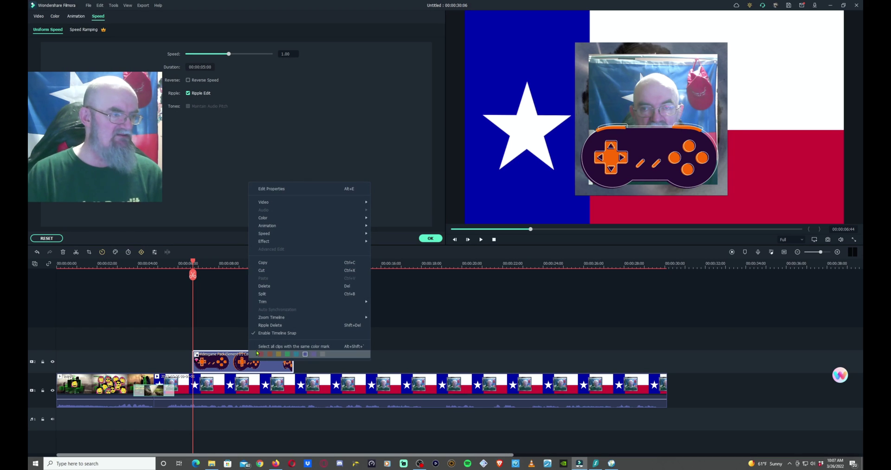
click(269, 287)
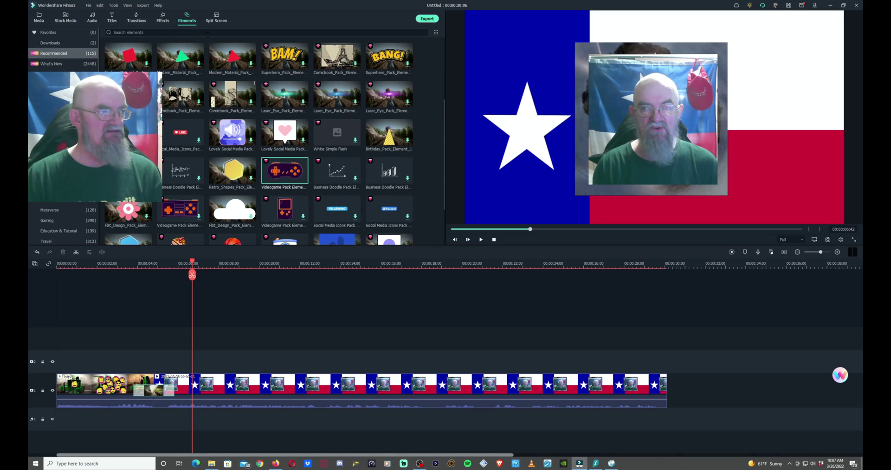
Add the downloaded side-by-side two-pane split screen directly after the recorded clip on the main video track
click(216, 18)
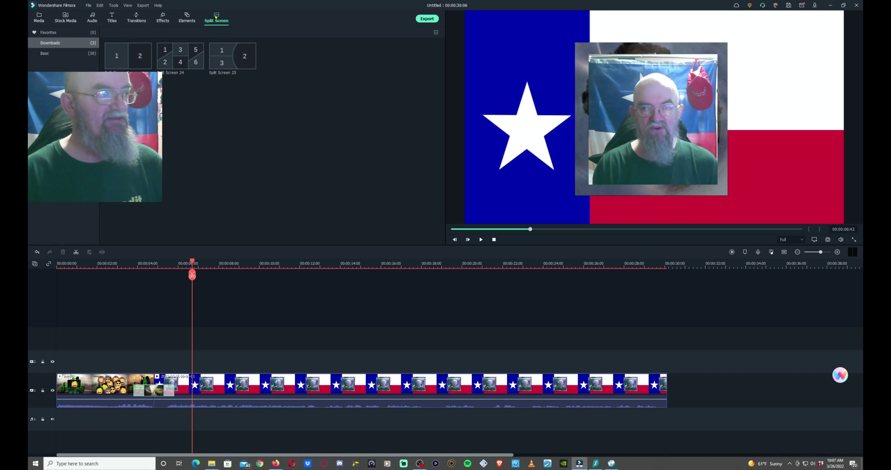
mouse_move(129, 58)
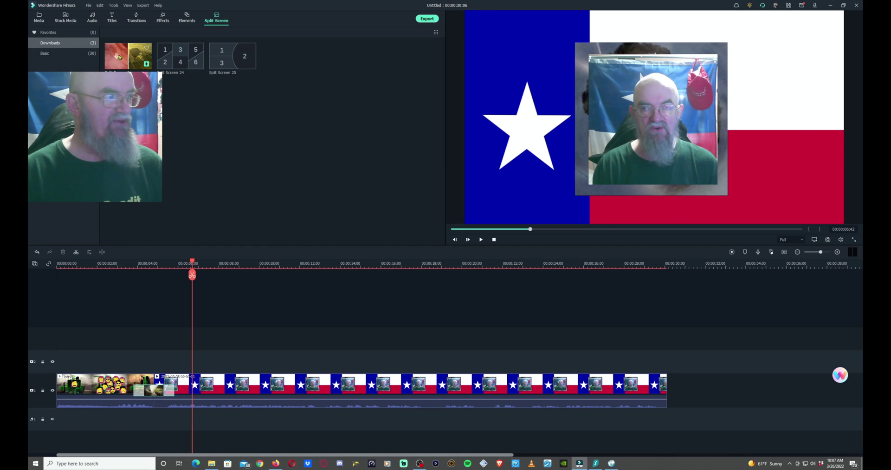
drag(120, 57, 669, 418)
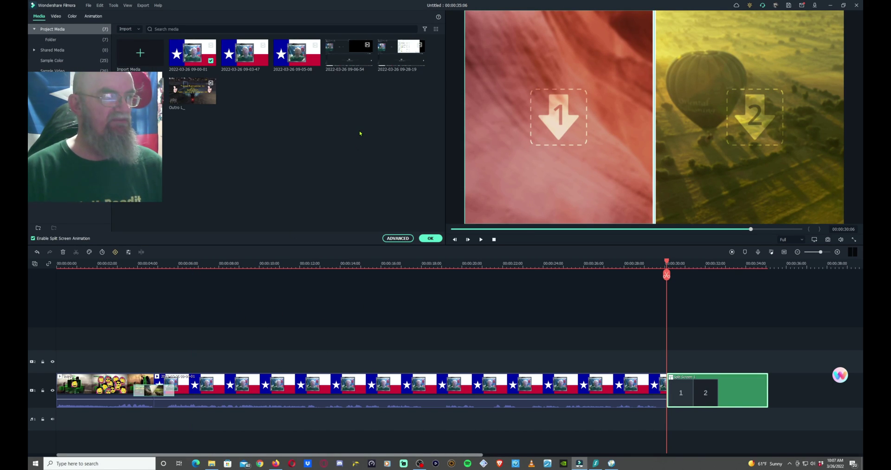
click(341, 58)
drag(341, 57, 546, 128)
drag(402, 53, 720, 111)
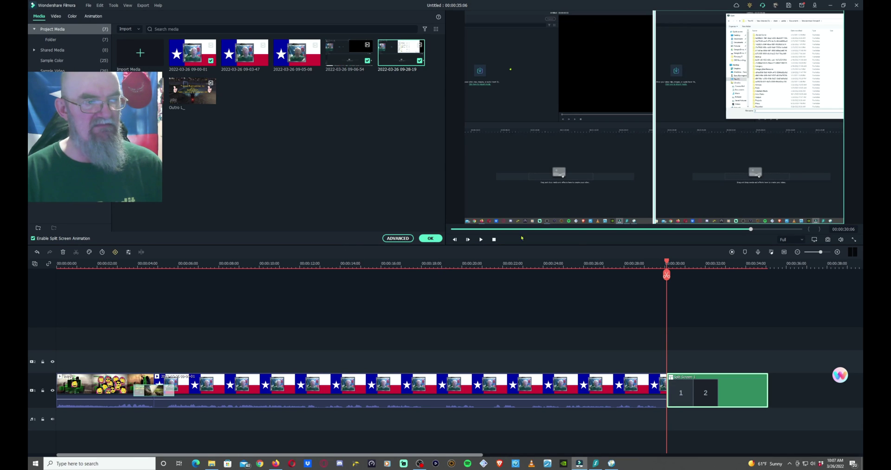
click(481, 240)
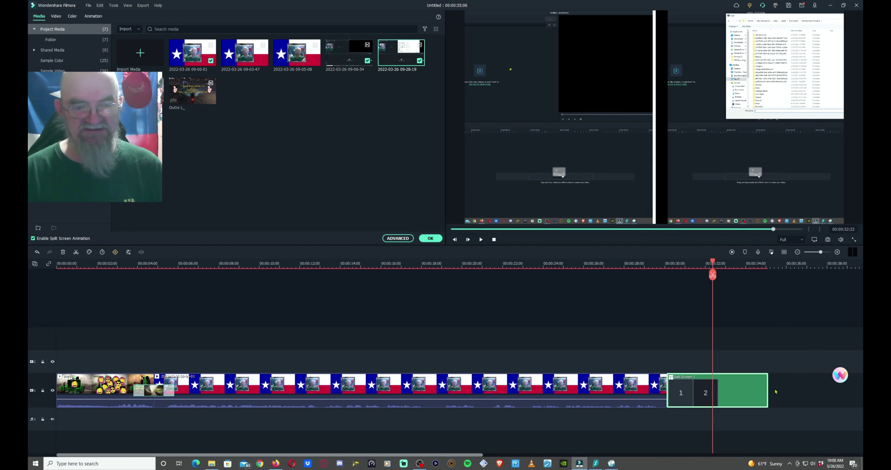
Extend the split-screen clip to about 9 seconds and shorten it again to about 1.5 seconds
drag(768, 390, 841, 399)
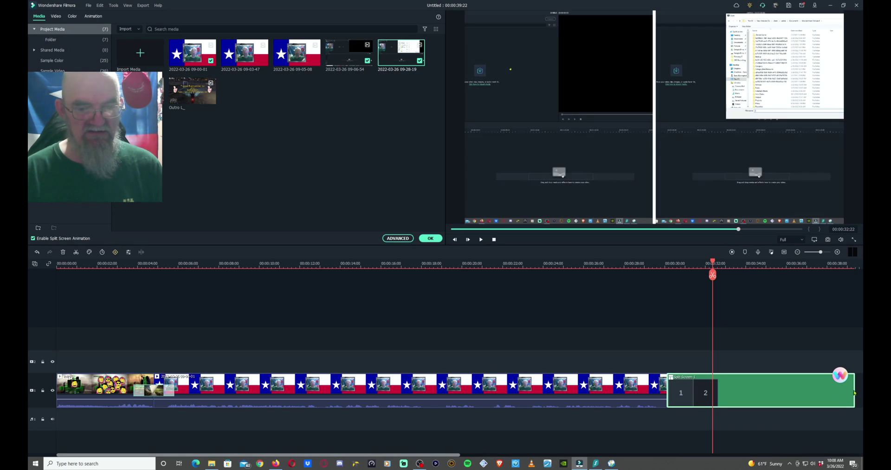
drag(857, 392, 700, 394)
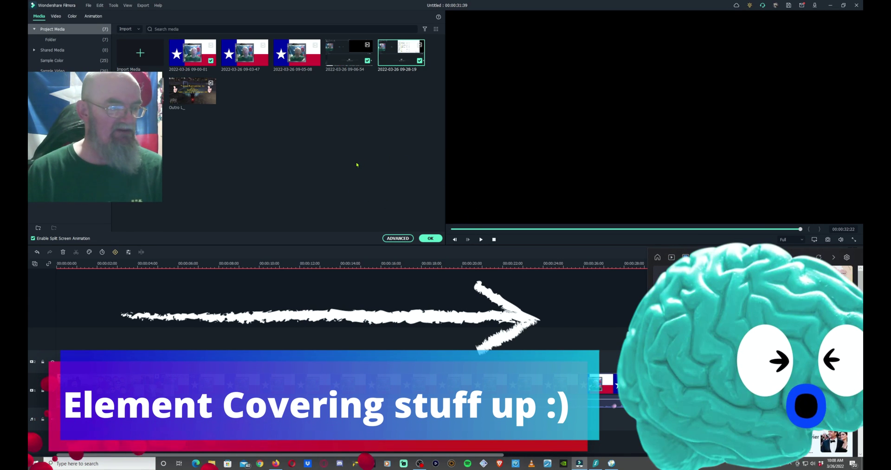
click(382, 193)
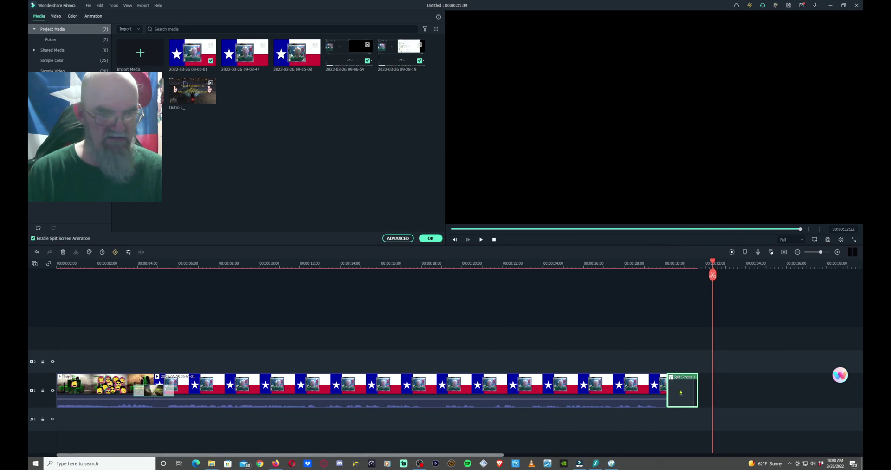
Delete the split-screen clip from the end of the timeline
right_click(680, 392)
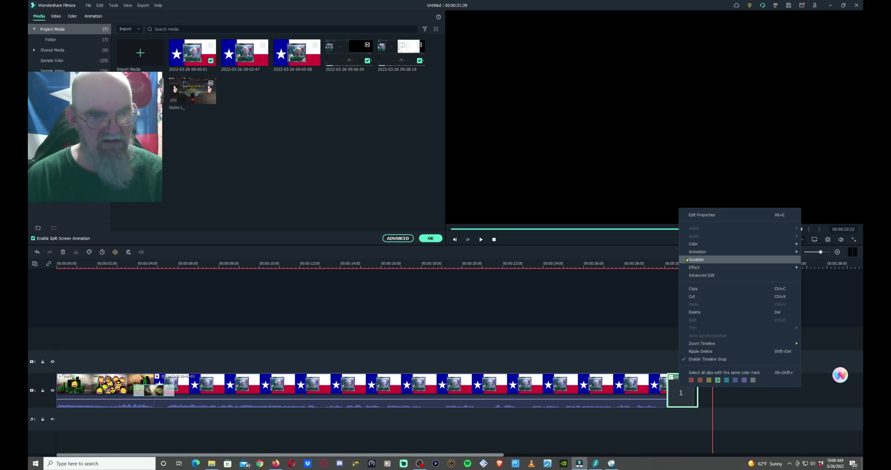
click(695, 312)
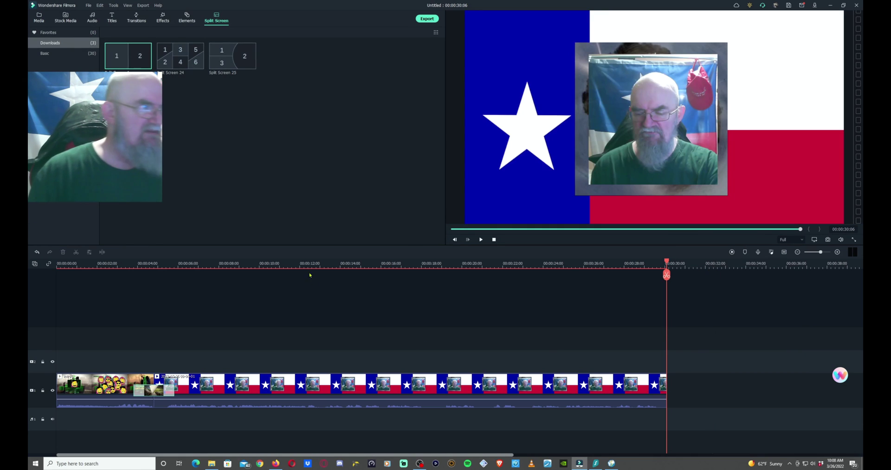
Return to the project media and split the recorded clip at 00:00:27:06, near its end
click(37, 16)
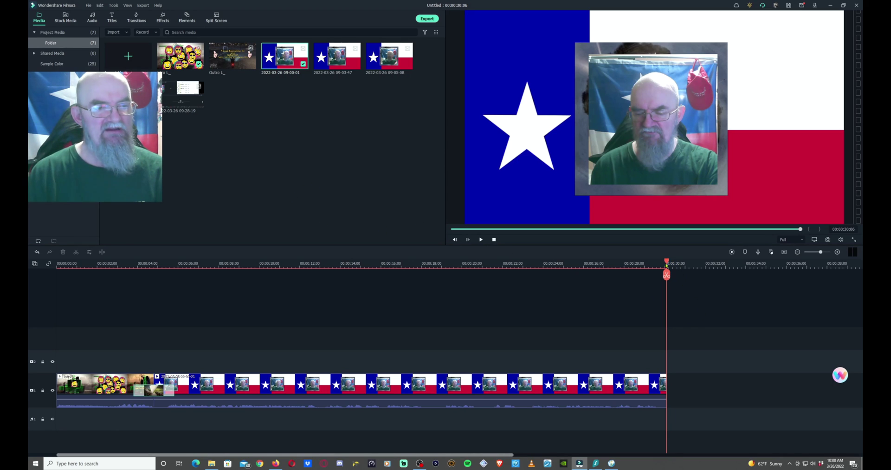
drag(667, 261, 386, 261)
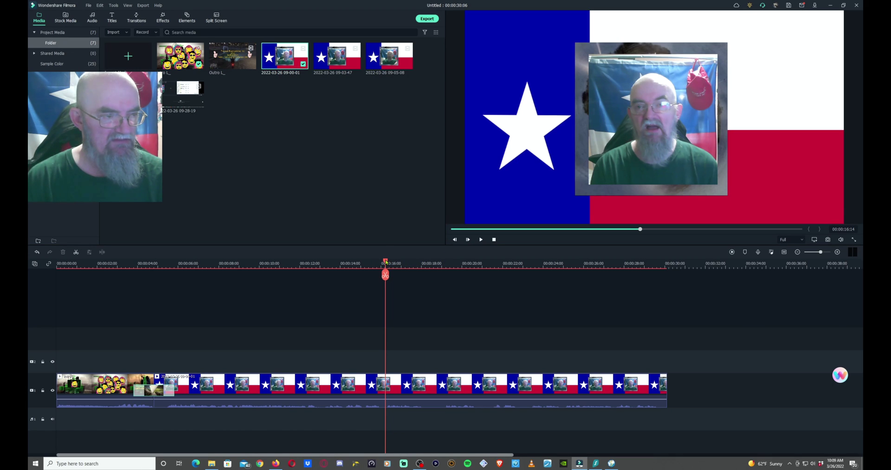
drag(386, 261, 607, 263)
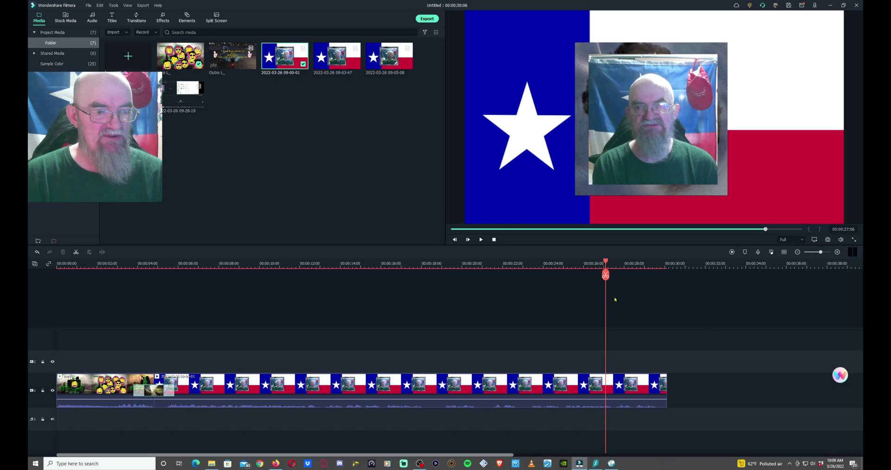
click(605, 274)
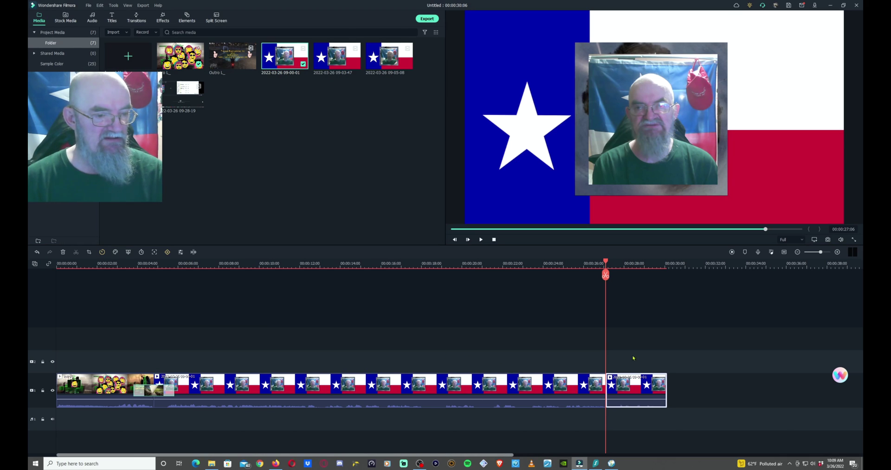
Examine the split-off end piece's video, audio, color, animation and speed properties, including the fade, denoise and reverse options
right_click(644, 393)
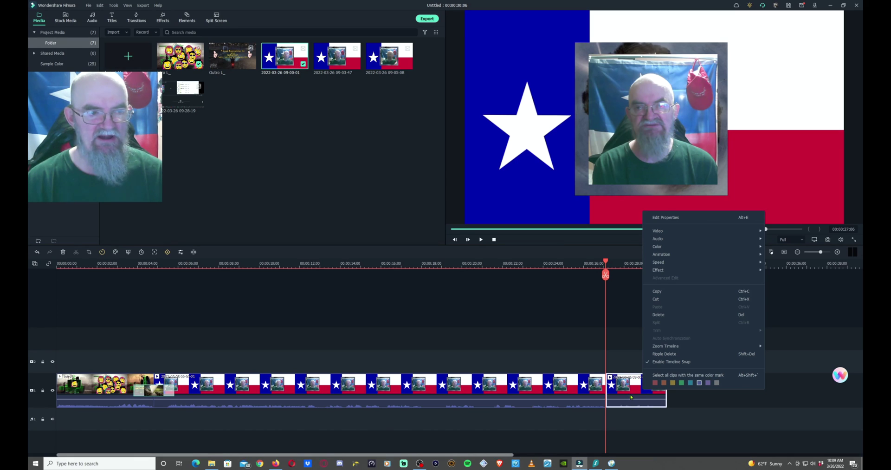
click(684, 217)
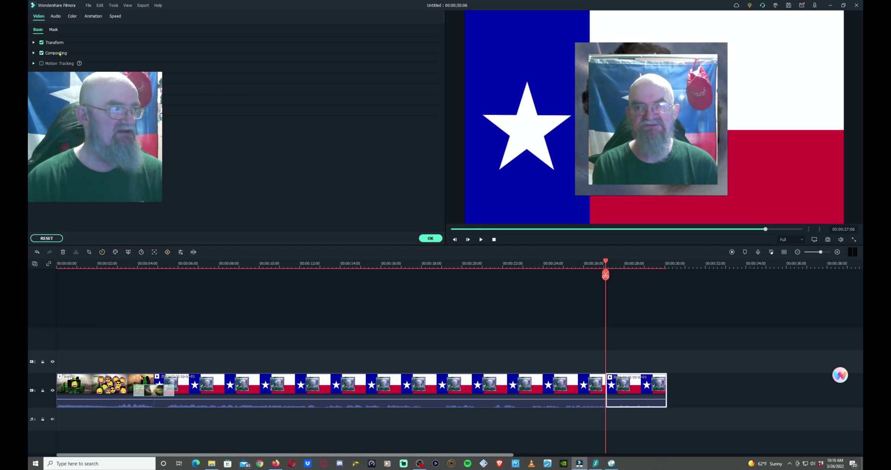
click(56, 16)
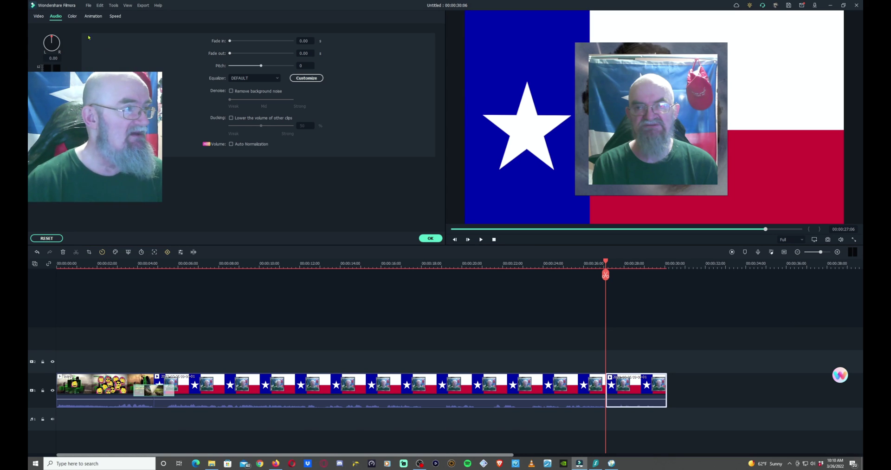
click(73, 16)
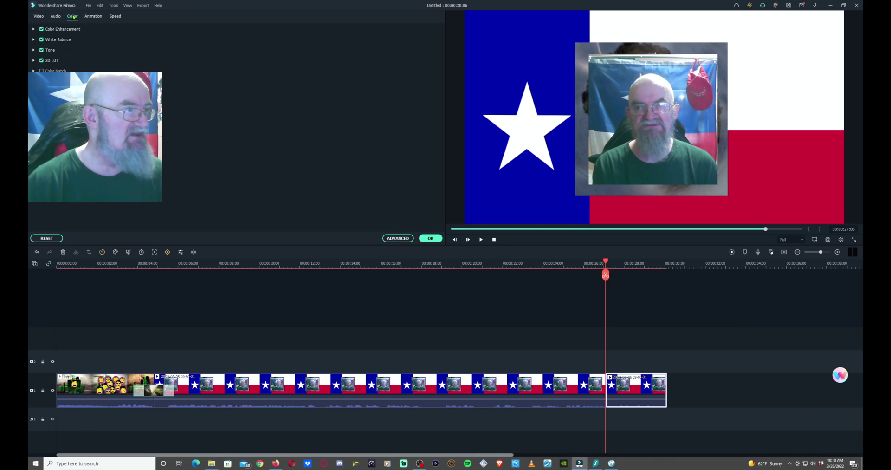
click(96, 16)
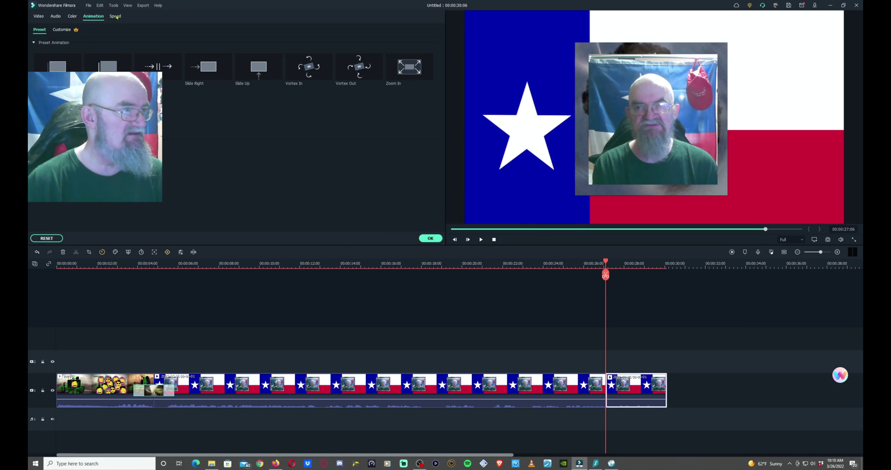
click(116, 17)
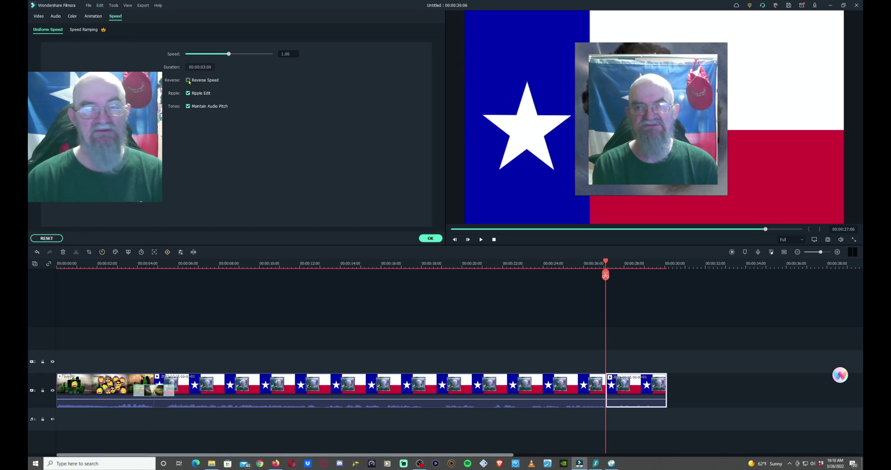
click(55, 17)
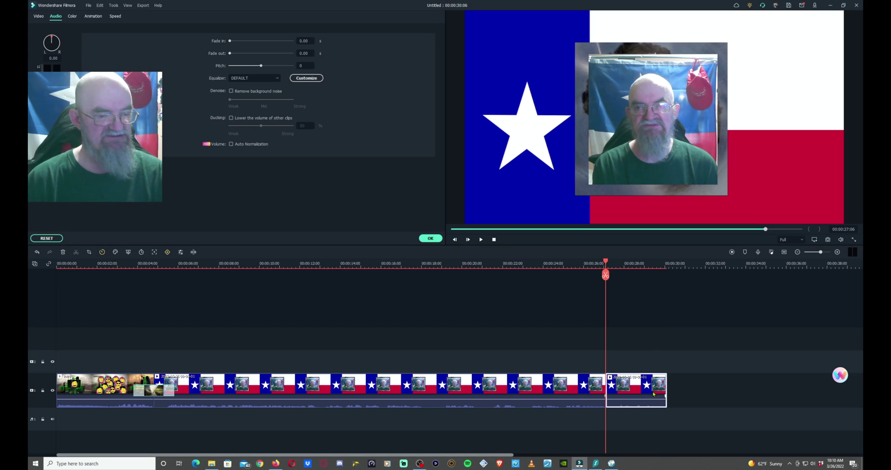
click(721, 397)
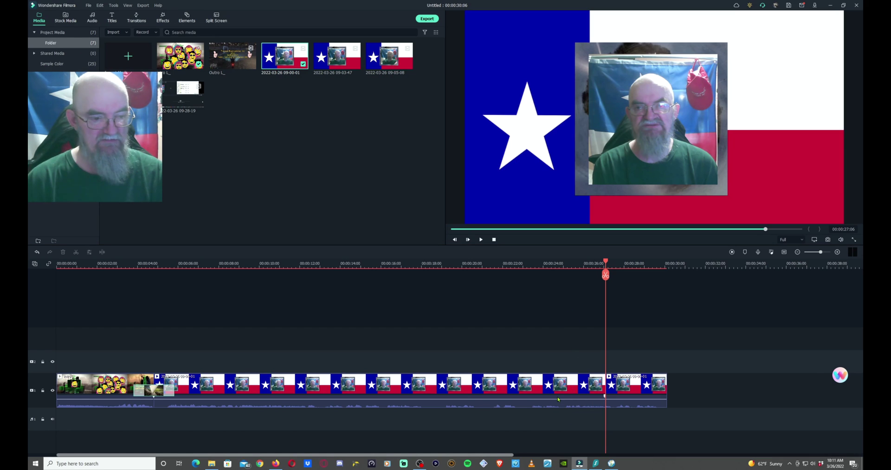
mouse_move(559, 399)
mouse_down()
mouse_move(561, 407)
mouse_move(563, 397)
mouse_up()
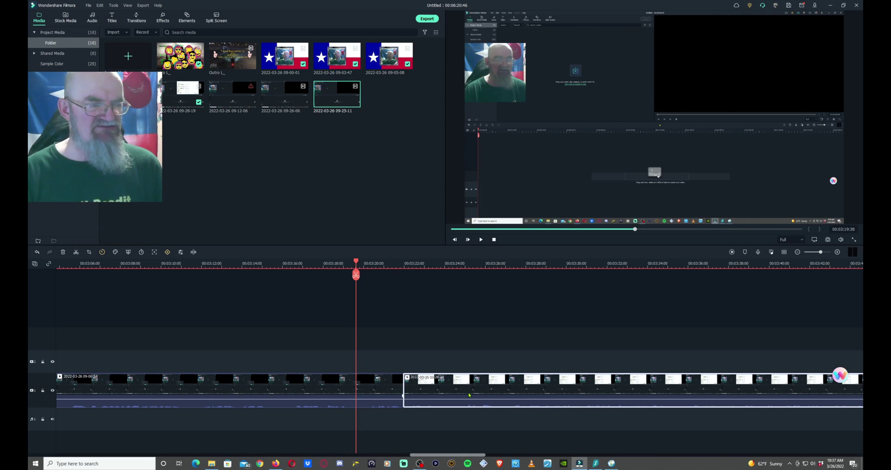
click(327, 384)
click(490, 392)
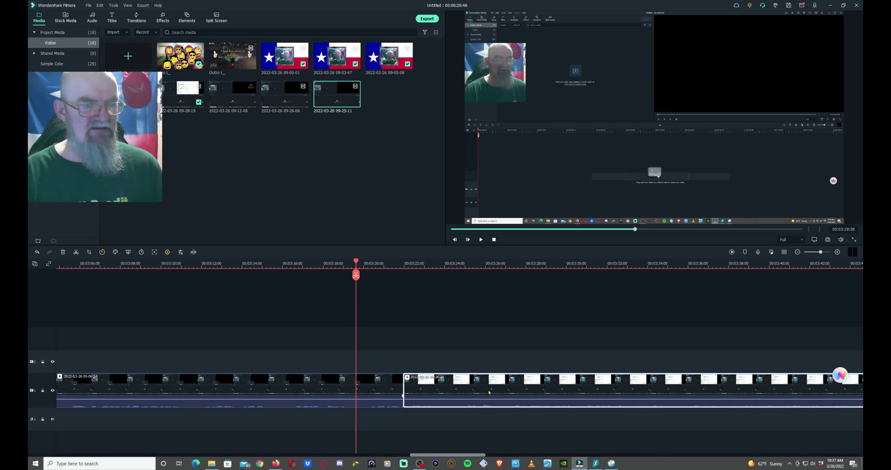
drag(489, 390, 496, 347)
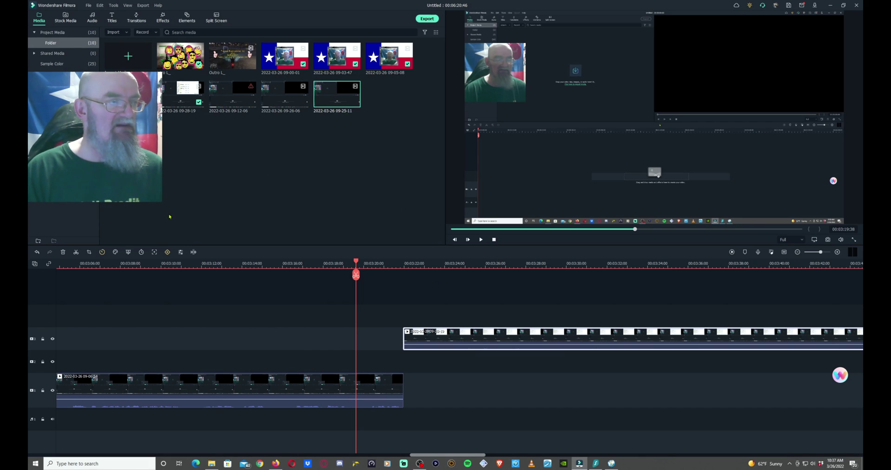
drag(282, 95, 410, 396)
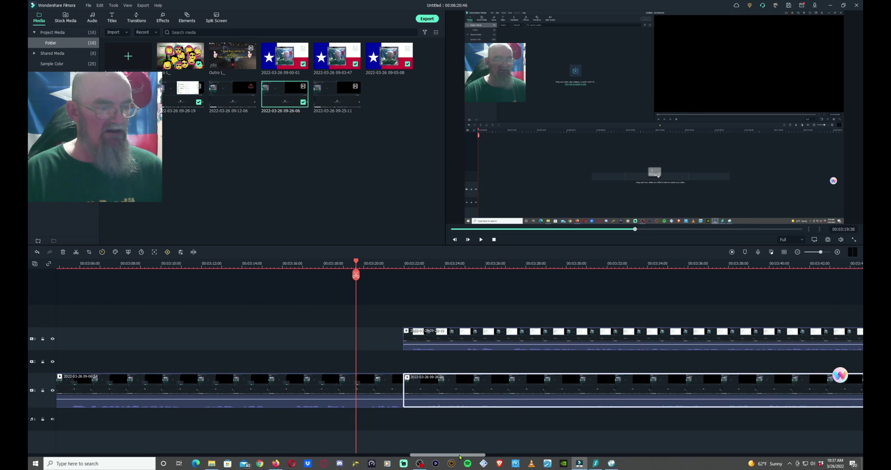
Shift the clip on video track 3 later and drop it back onto track 1, directly after the end of the inserted clip
drag(460, 457, 595, 461)
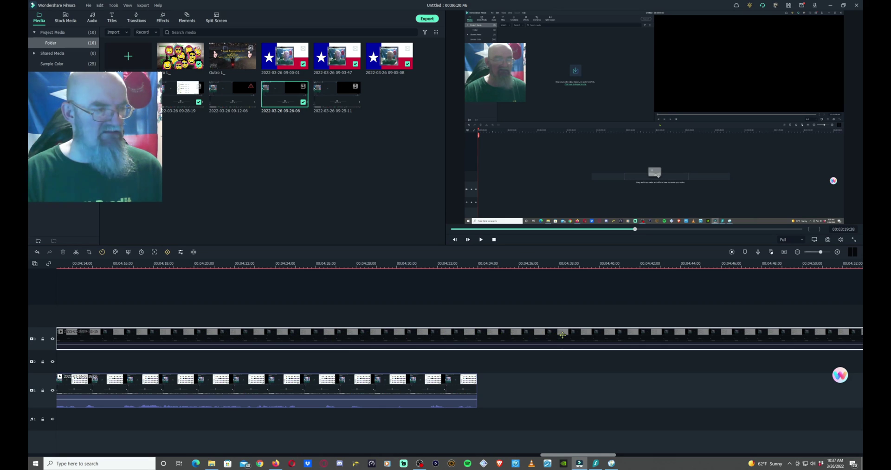
click(560, 343)
drag(136, 338, 520, 333)
drag(110, 339, 521, 339)
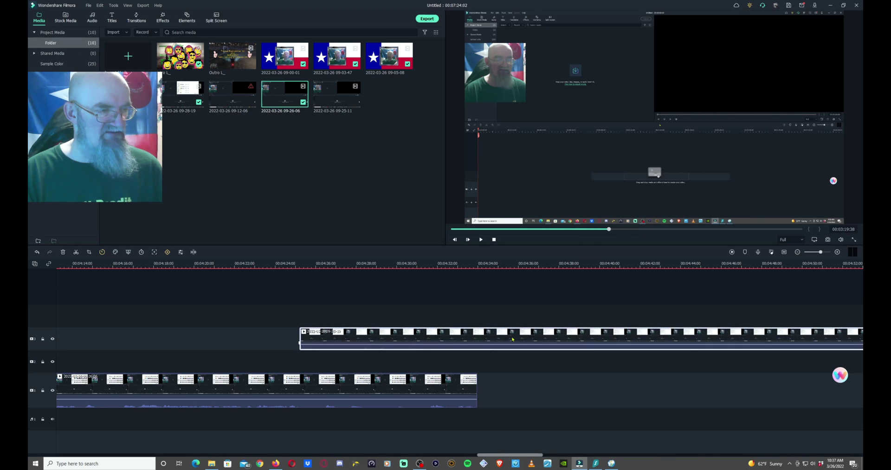
drag(306, 341, 497, 395)
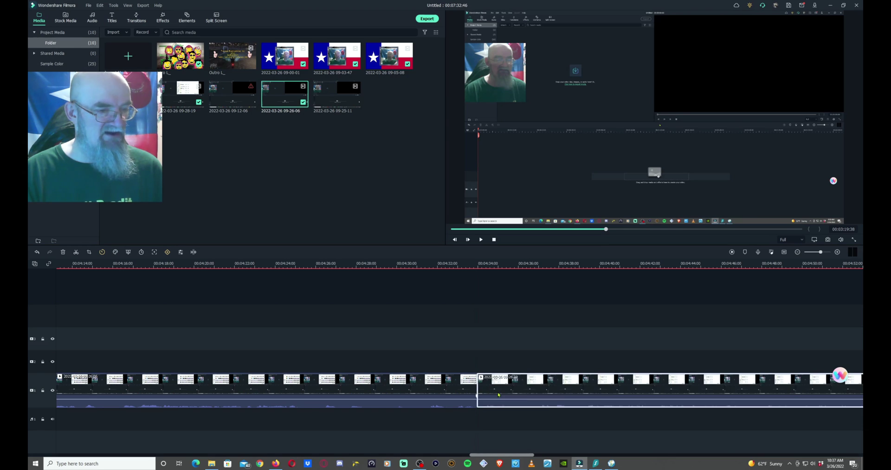